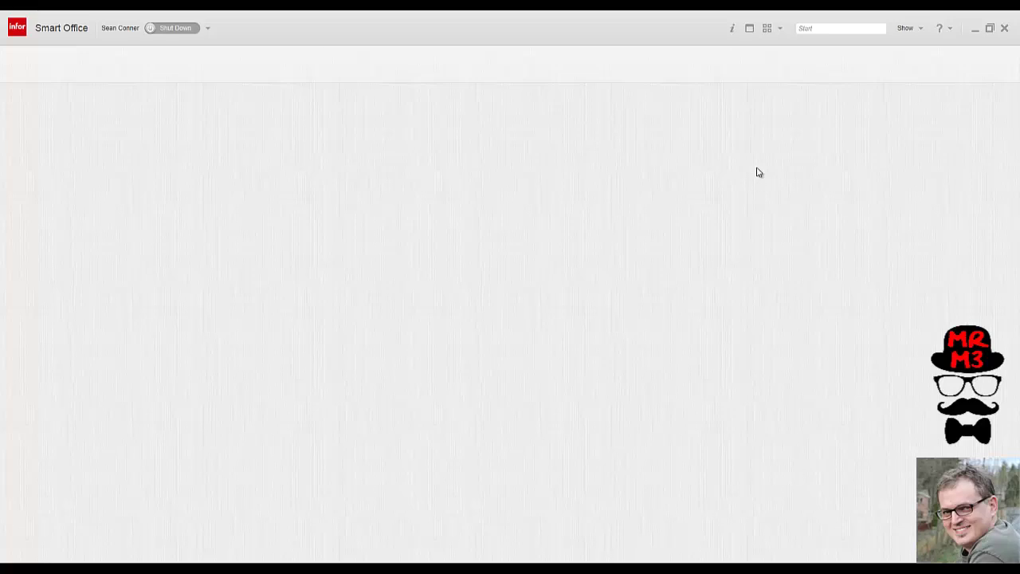
- Start the MMS001 item program, minimise its window and place a shortcut to it on the canvas
{"action": "left_click", "coordinate": [813, 26]}
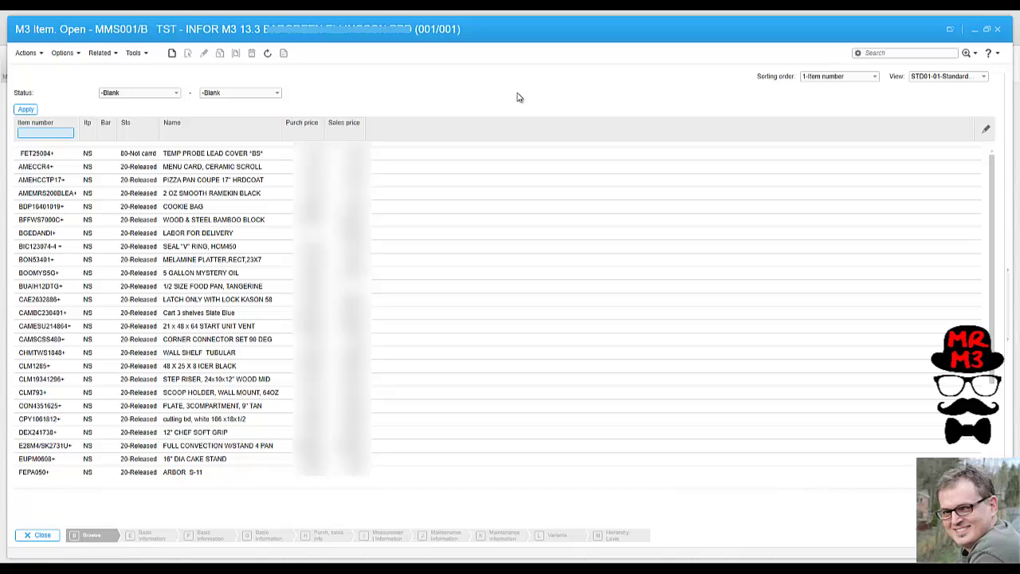
{"action": "left_click", "coordinate": [975, 30]}
{"action": "mouse_move", "coordinate": [26, 65]}
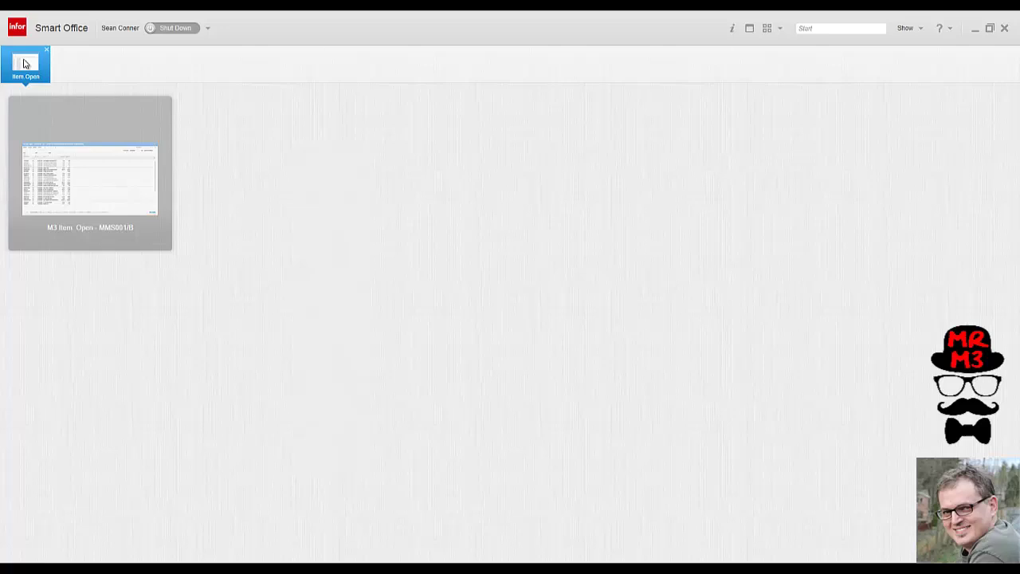
{"action": "left_click_drag", "start_coordinate": [25, 64], "coordinate": [337, 254]}
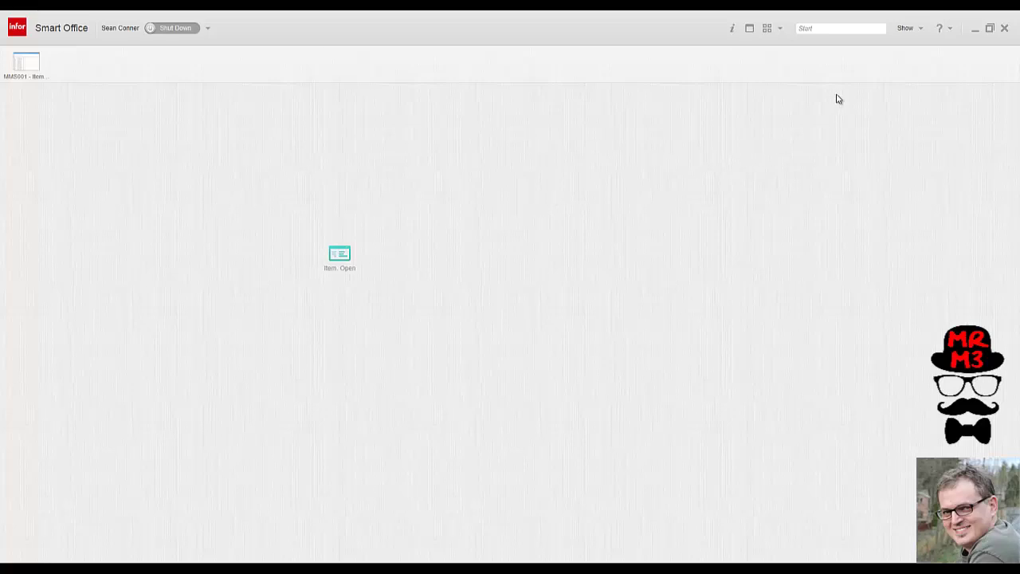
- Open the Widget Library and add the Clock and Navigator widgets to the canvas
{"action": "left_click", "coordinate": [916, 32]}
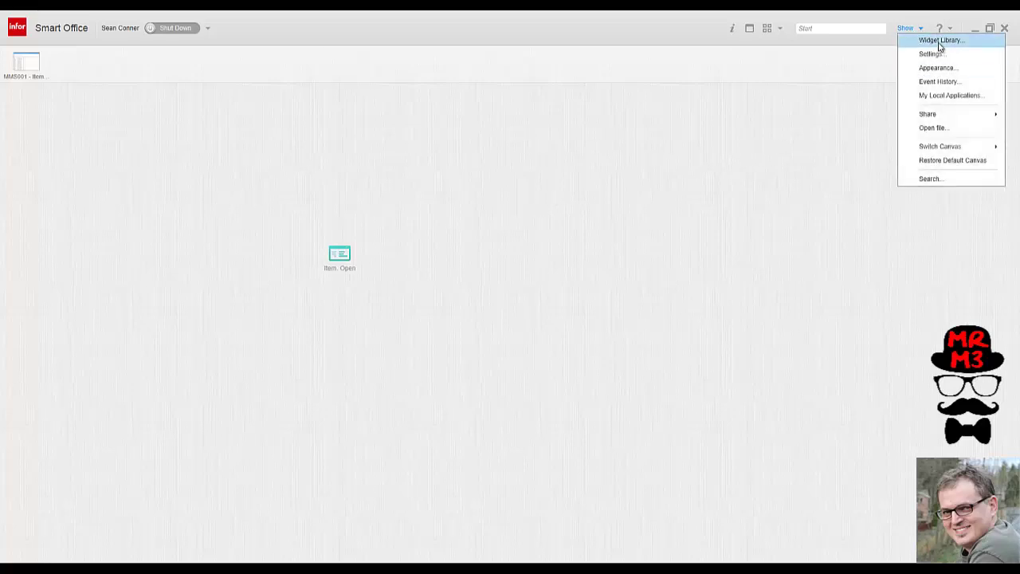
{"action": "left_click", "coordinate": [938, 40]}
{"action": "left_click_drag", "start_coordinate": [596, 200], "coordinate": [615, 166]}
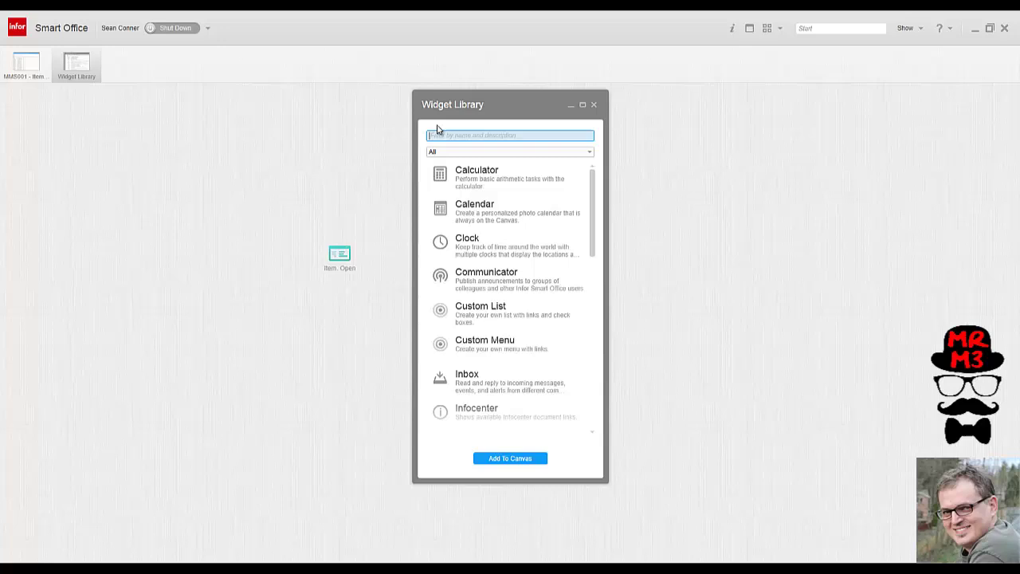
{"action": "left_click_drag", "start_coordinate": [469, 253], "coordinate": [736, 212]}
{"action": "scroll", "coordinate": [483, 268], "scroll_direction": "down", "scroll_amount": 5}
{"action": "left_click_drag", "start_coordinate": [483, 268], "coordinate": [56, 119]}
- Add the QuickNote and StickyNote widgets to the canvas and close the Widget Library
{"action": "scroll", "coordinate": [478, 263], "scroll_direction": "down", "scroll_amount": 3}
{"action": "left_click_drag", "start_coordinate": [477, 296], "coordinate": [46, 326]}
{"action": "left_click_drag", "start_coordinate": [471, 328], "coordinate": [595, 329]}
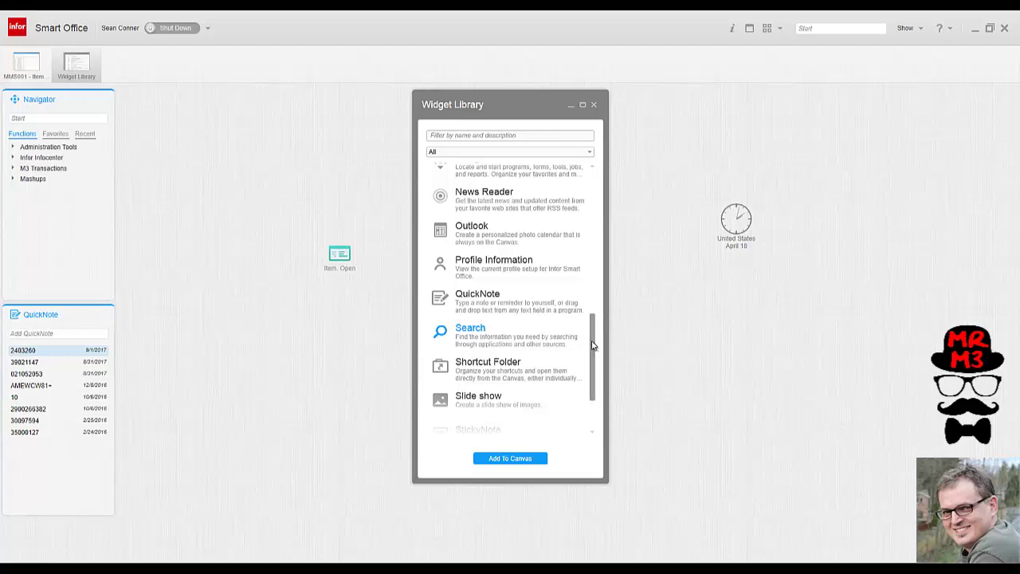
{"action": "scroll", "coordinate": [510, 343], "scroll_direction": "down", "scroll_amount": 3}
{"action": "left_click_drag", "start_coordinate": [479, 344], "coordinate": [893, 165]}
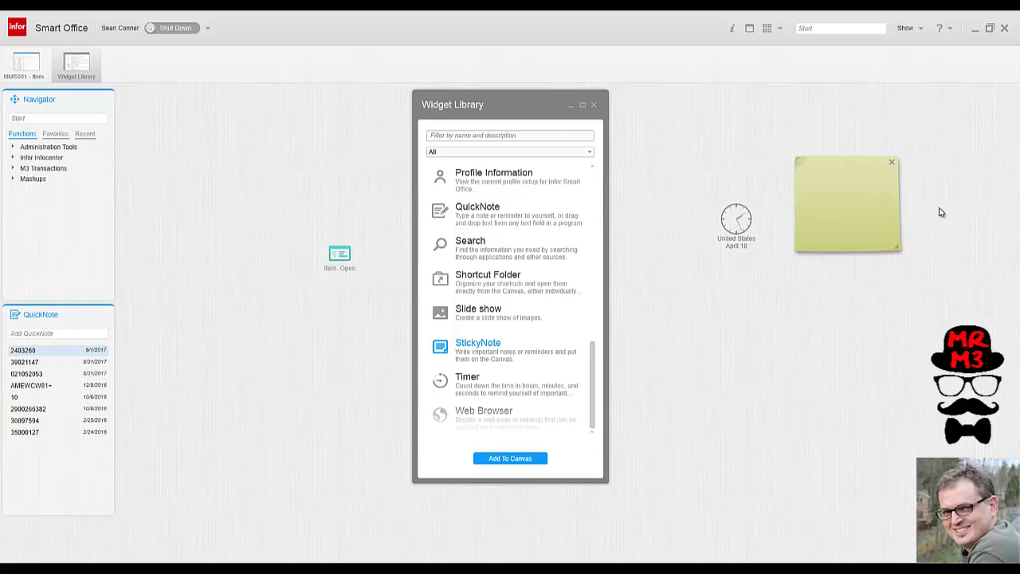
{"action": "left_click", "coordinate": [594, 104]}
- Rearrange the canvas so QuickNote is docked above Navigator and the Item. Open shortcut sits near the QuickNote widget
{"action": "left_click_drag", "start_coordinate": [84, 114], "coordinate": [303, 118]}
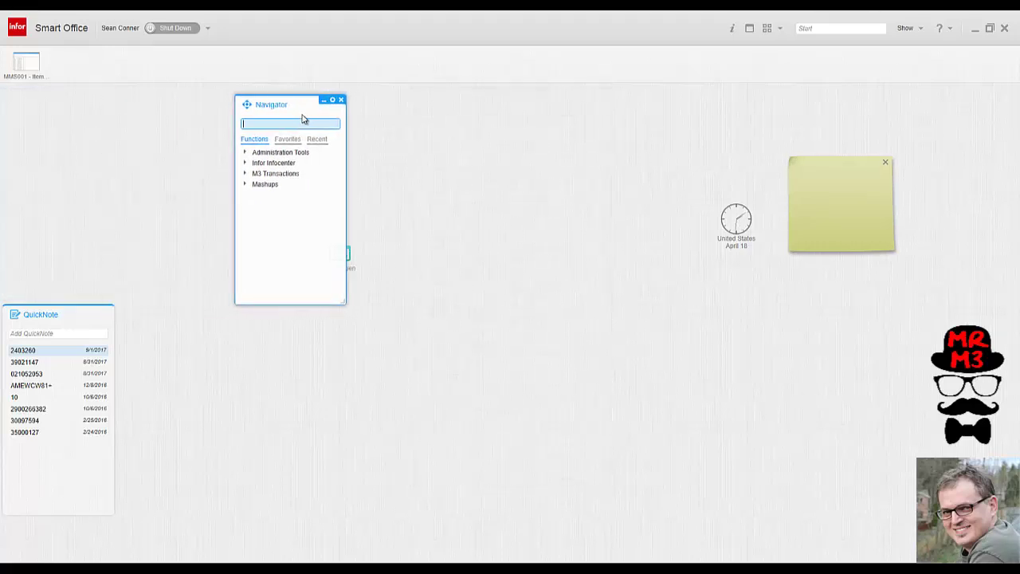
{"action": "left_click_drag", "start_coordinate": [79, 114], "coordinate": [968, 296]}
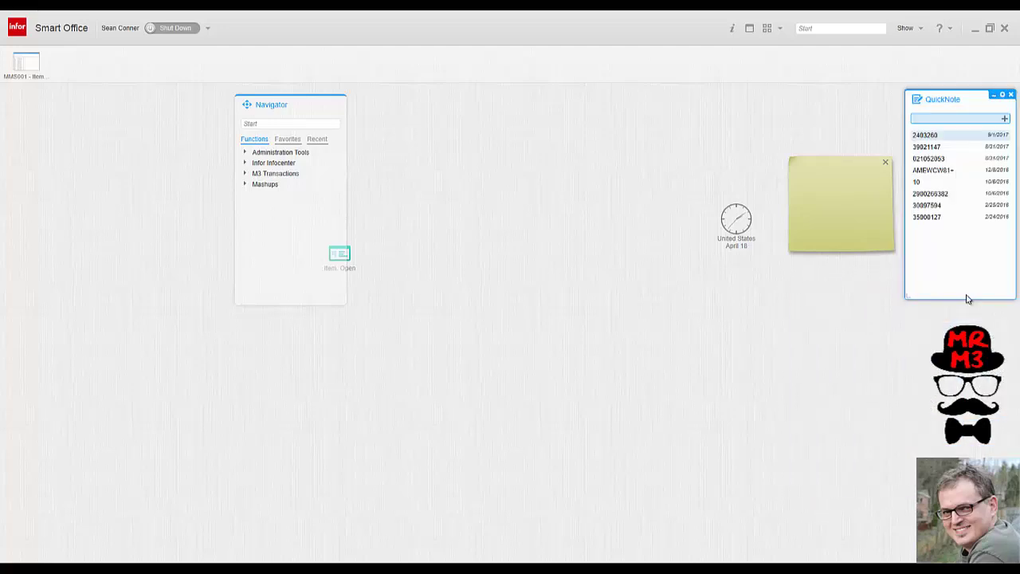
{"action": "left_click_drag", "start_coordinate": [954, 104], "coordinate": [424, 309]}
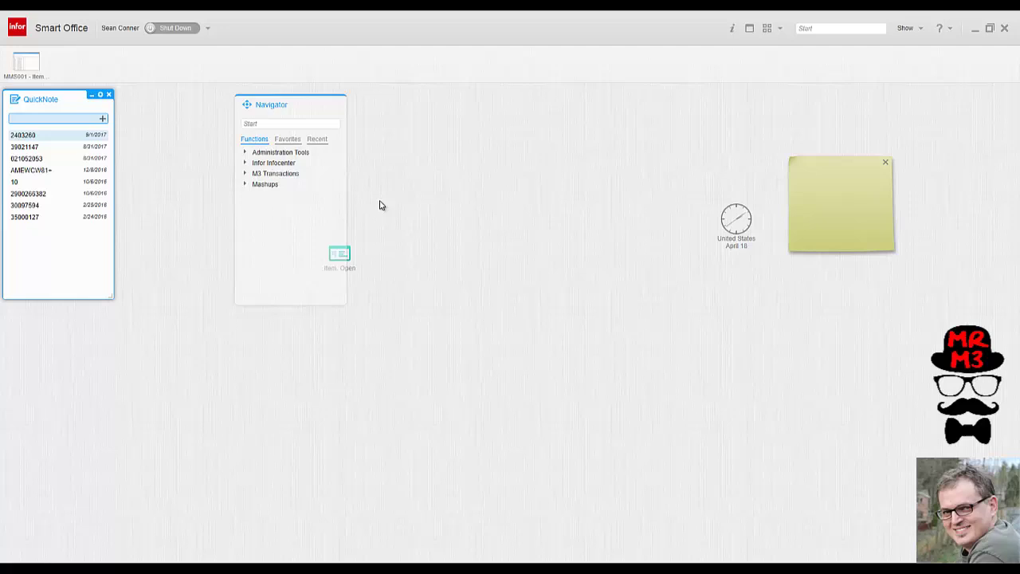
{"action": "left_click_drag", "start_coordinate": [303, 112], "coordinate": [770, 240]}
{"action": "left_click_drag", "start_coordinate": [653, 209], "coordinate": [554, 205]}
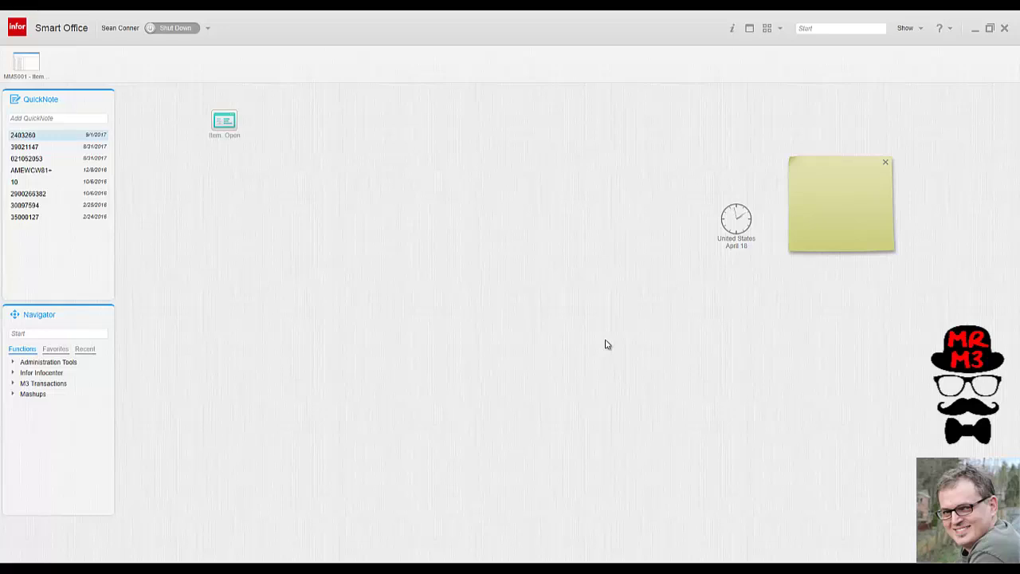
- Start program MWS070, minimise it and place its Stock Transaction shortcut below the Item. Open shortcut
{"action": "left_click", "coordinate": [845, 28]}
{"action": "type", "text": "mm"}
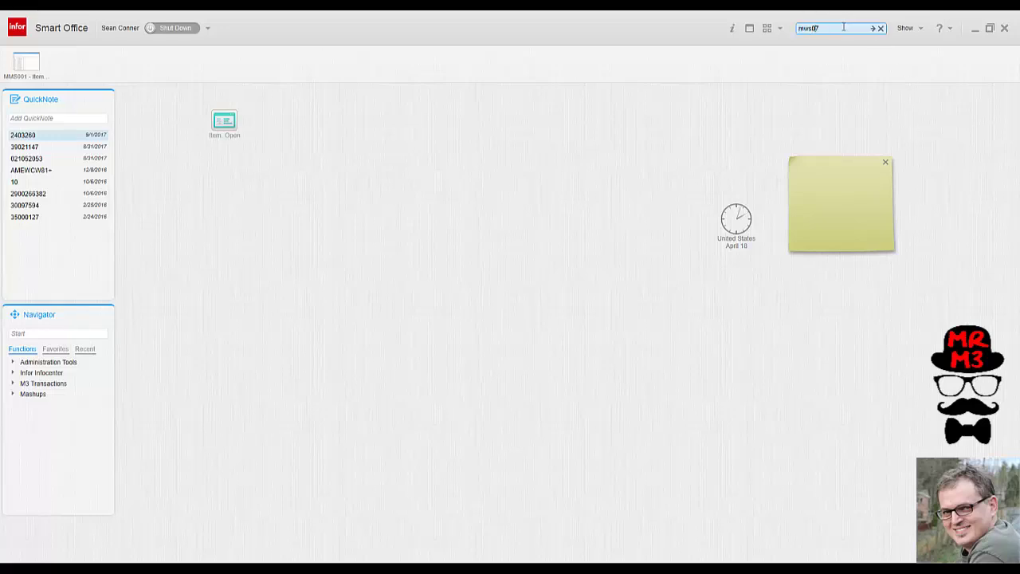
{"action": "type", "text": "s070"}
{"action": "key", "text": "Return"}
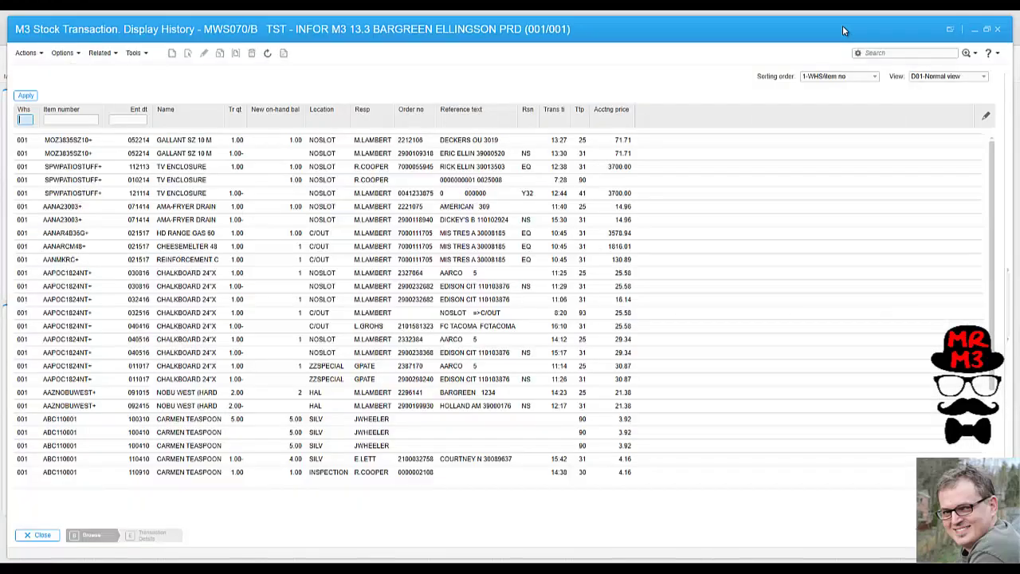
{"action": "left_click", "coordinate": [974, 29]}
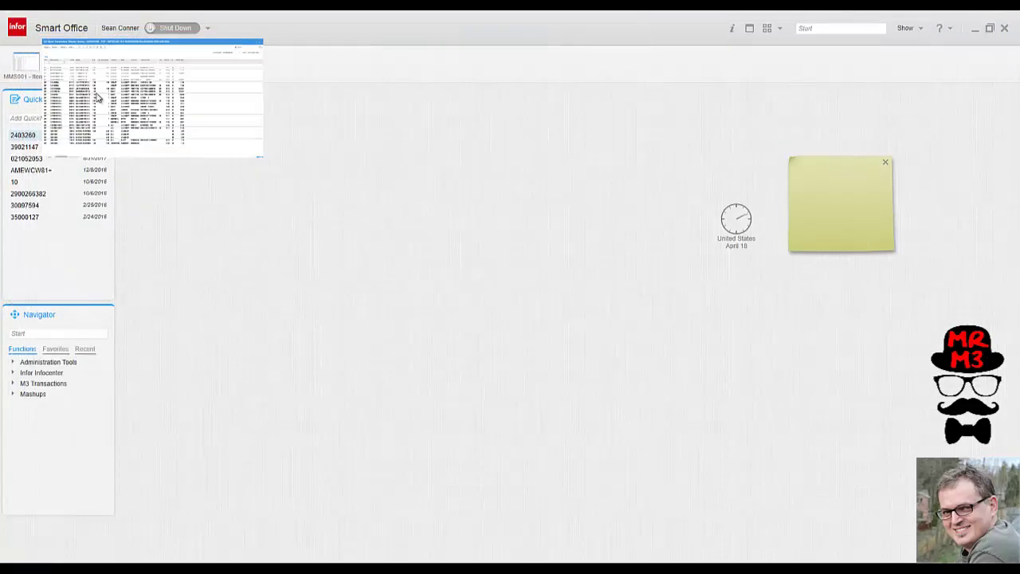
{"action": "left_click_drag", "start_coordinate": [77, 63], "coordinate": [206, 168]}
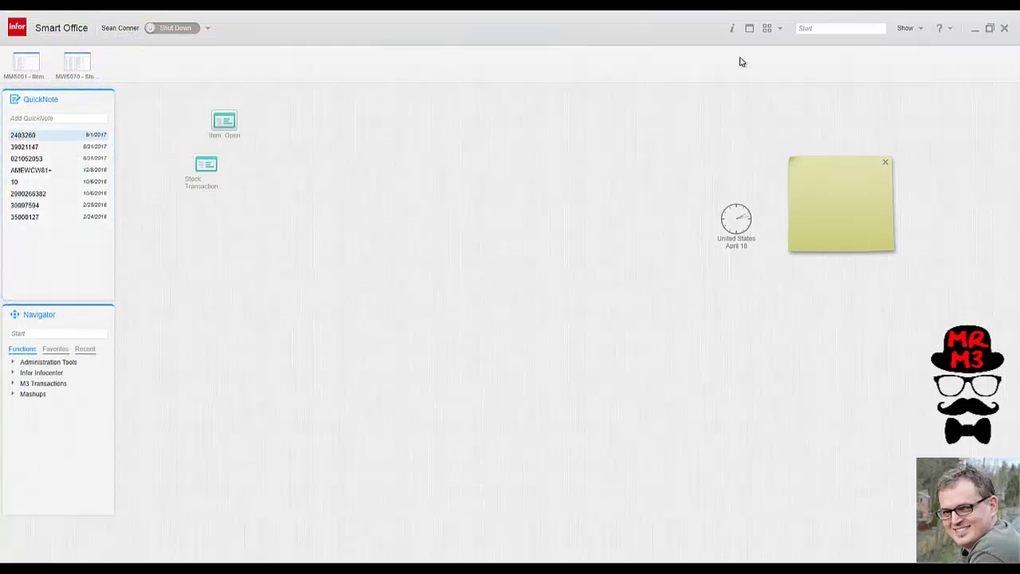
- Start program MMS177 and place its Movement shortcut on the canvas below the other two shortcuts
{"action": "left_click", "coordinate": [823, 30]}
{"action": "type", "text": "mms177"}
{"action": "key", "text": "Return"}
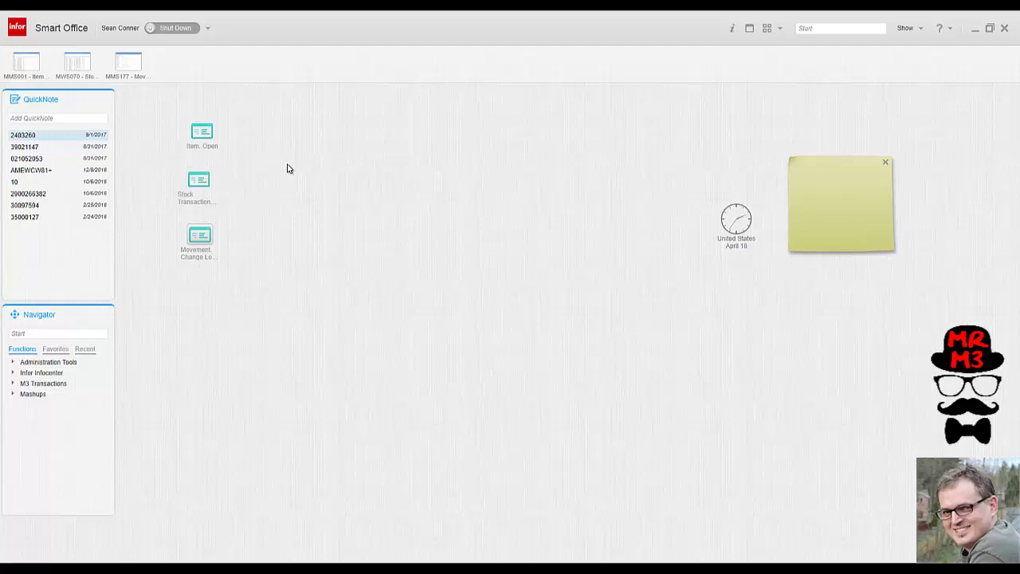
- Group the three program shortcuts into a folder and rename it Warehouse
{"action": "left_click_drag", "start_coordinate": [162, 114], "coordinate": [263, 286]}
{"action": "right_click", "coordinate": [209, 135]}
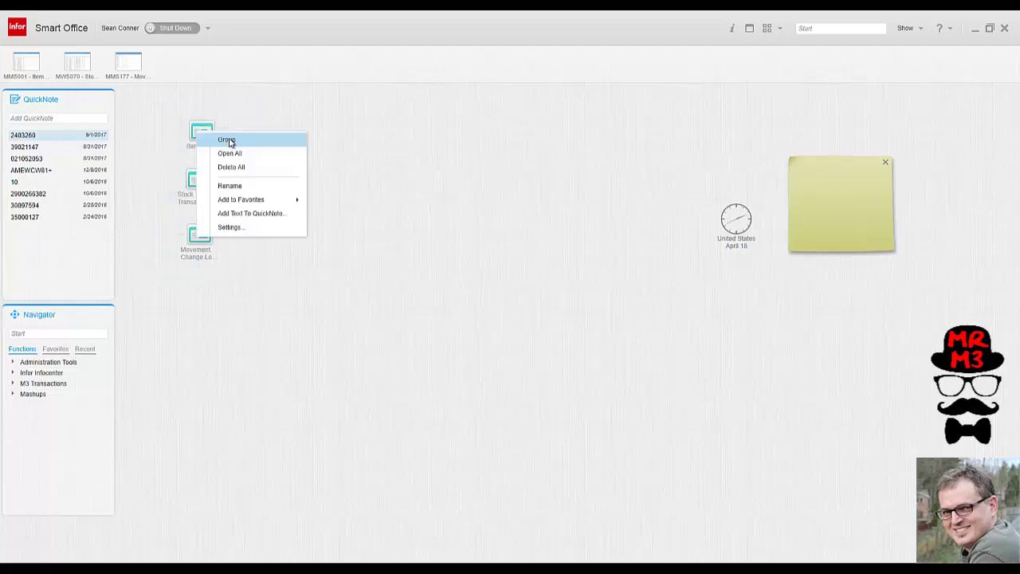
{"action": "left_click", "coordinate": [230, 141]}
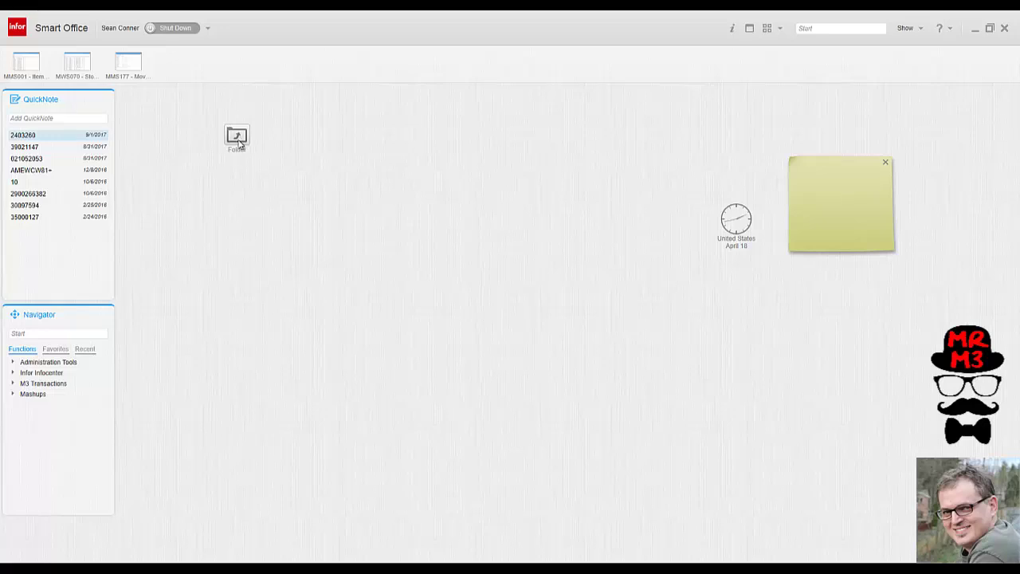
{"action": "right_click", "coordinate": [241, 143]}
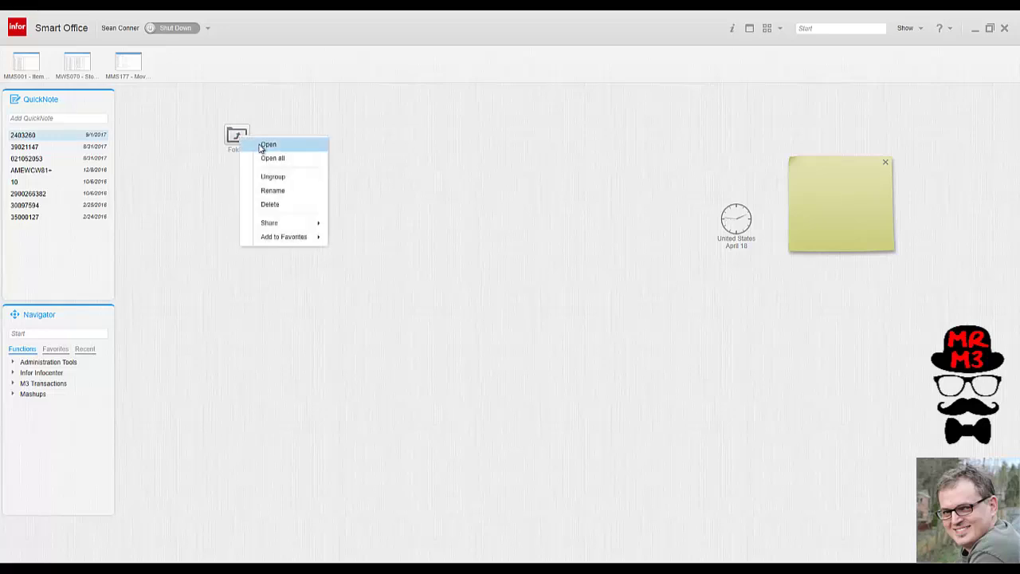
{"action": "left_click", "coordinate": [273, 191]}
{"action": "type", "text": "Warehouse"}
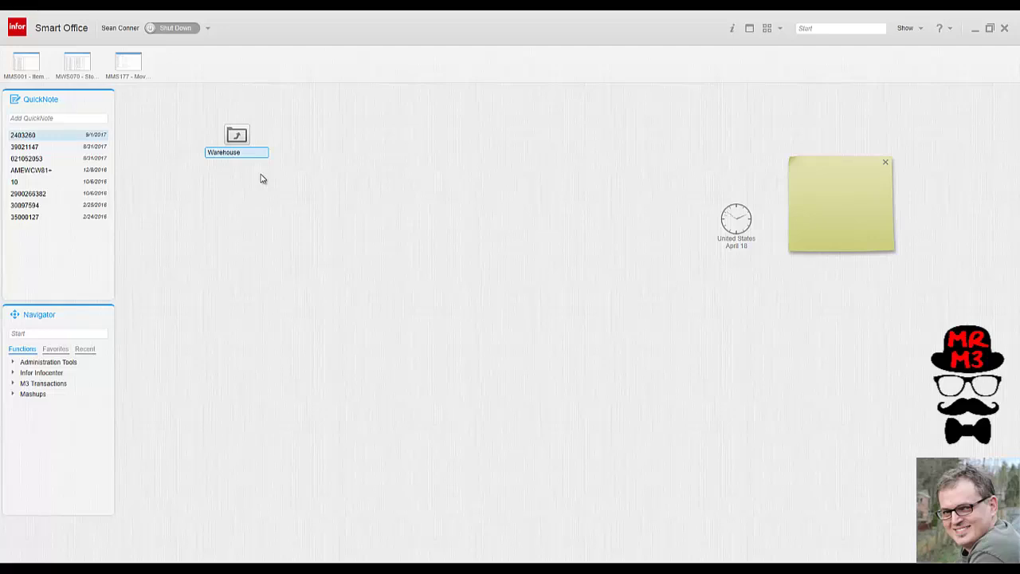
{"action": "key", "text": "Return"}
- Move the Warehouse folder next to the QuickNote widget and check the shortcuts inside it
{"action": "left_click_drag", "start_coordinate": [239, 135], "coordinate": [150, 124]}
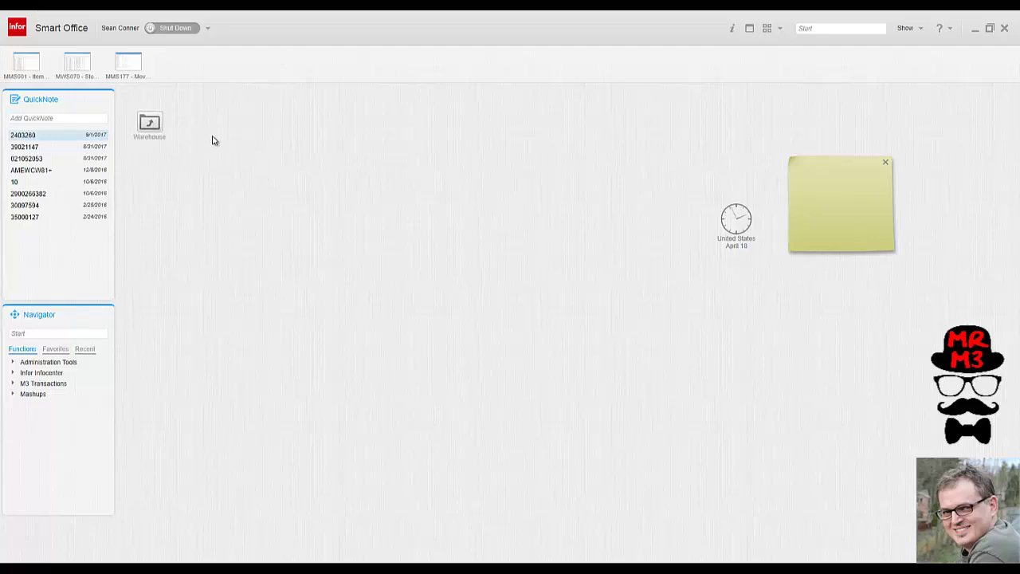
{"action": "left_click", "coordinate": [150, 122]}
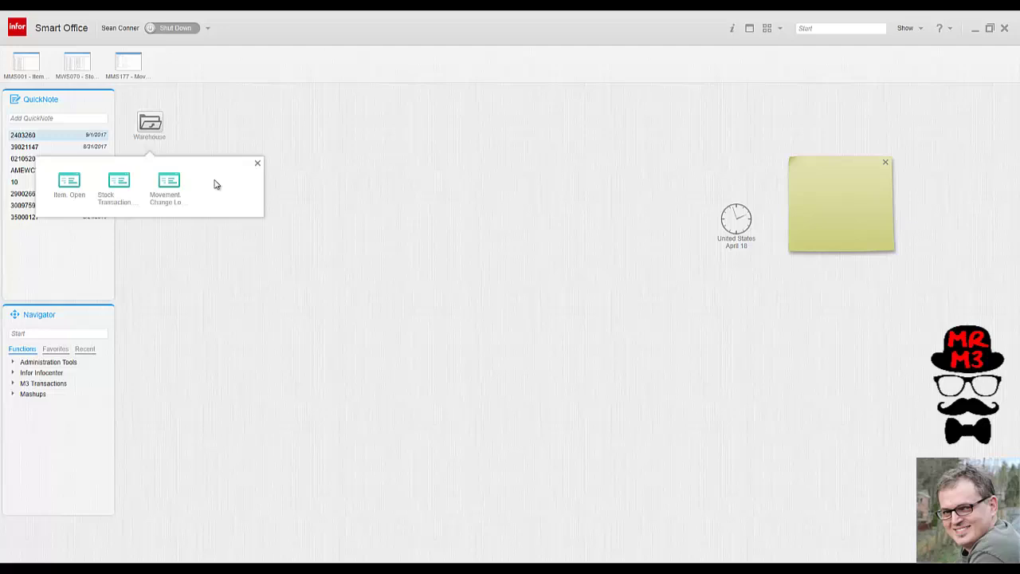
{"action": "left_click", "coordinate": [257, 163]}
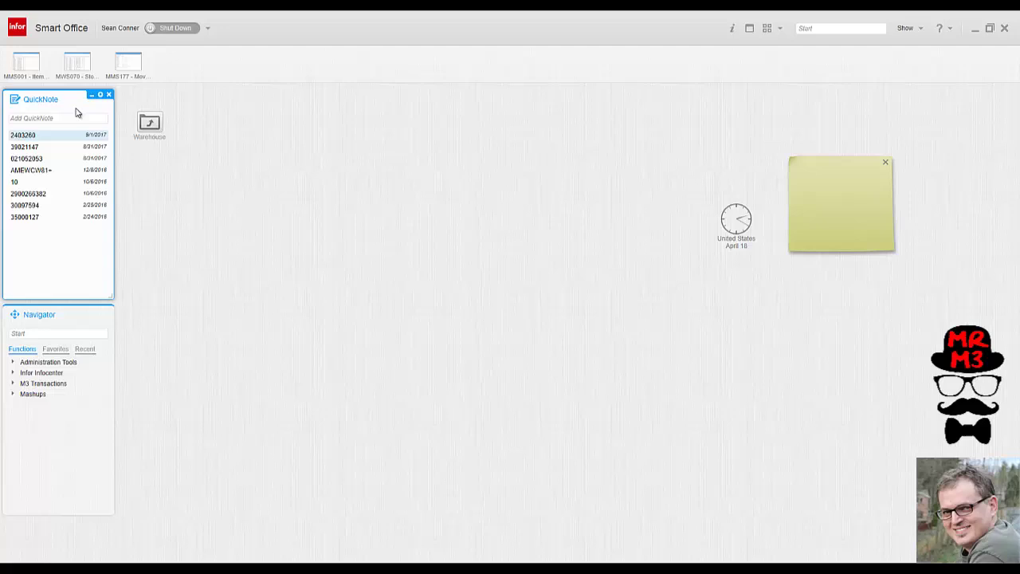
- Restore the MMS177 and MWS070 windows and add item number MOZ3835SZ10+ from the stock transactions to QuickNote
{"action": "left_click", "coordinate": [129, 63]}
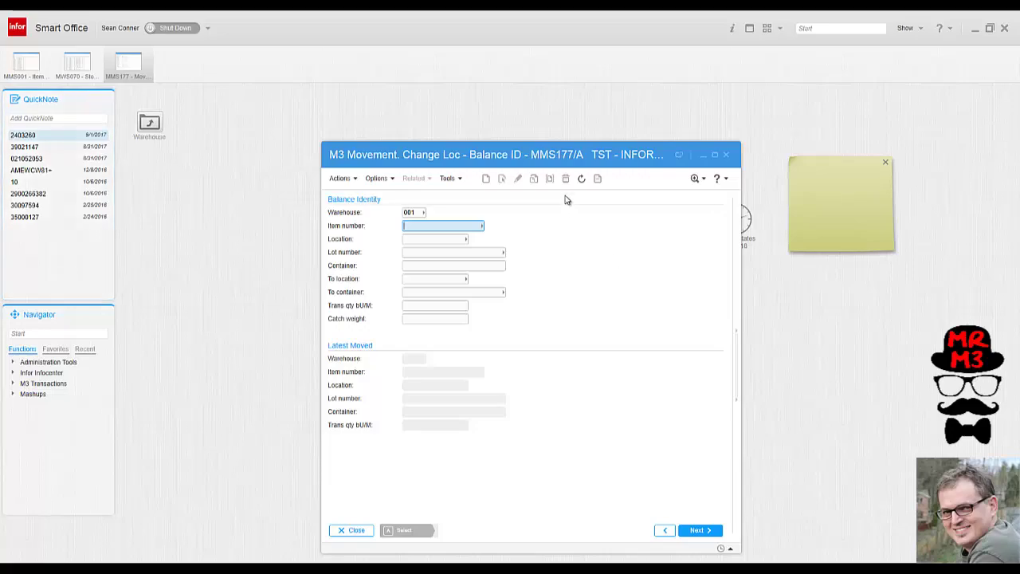
{"action": "left_click", "coordinate": [77, 64]}
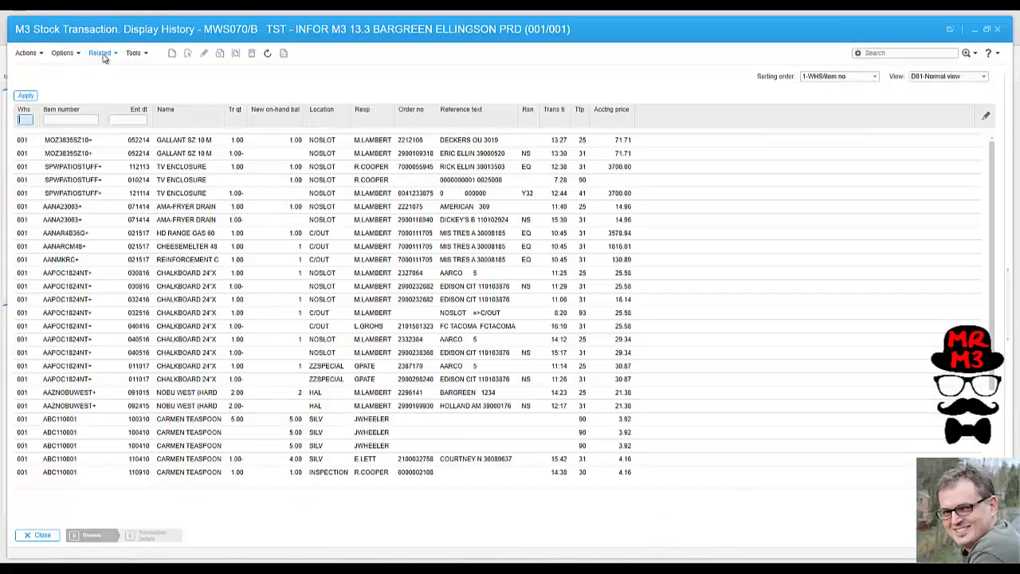
{"action": "left_click", "coordinate": [987, 28]}
{"action": "left_click_drag", "start_coordinate": [483, 110], "coordinate": [621, 54]}
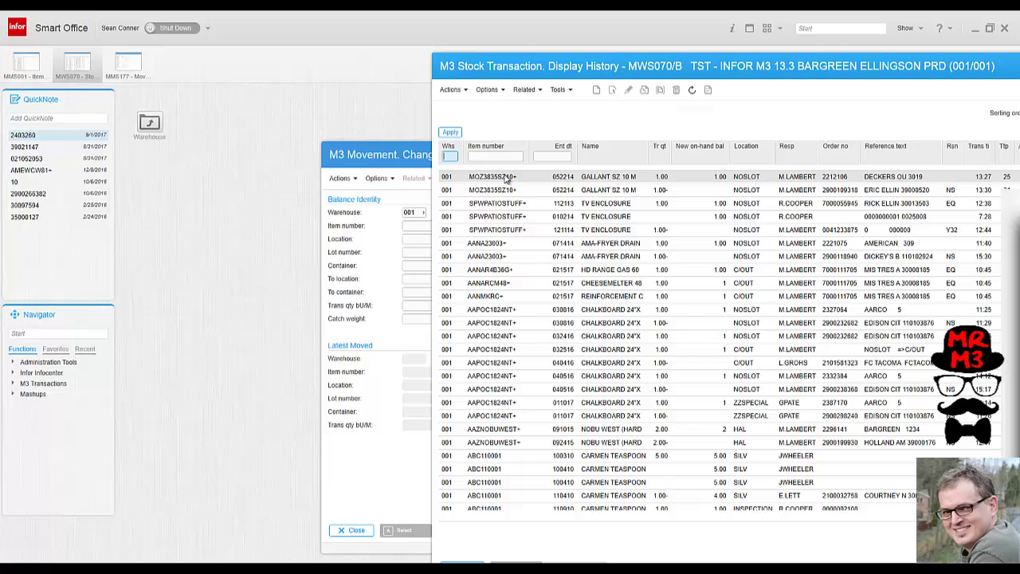
{"action": "left_click_drag", "start_coordinate": [39, 124], "coordinate": [42, 133]}
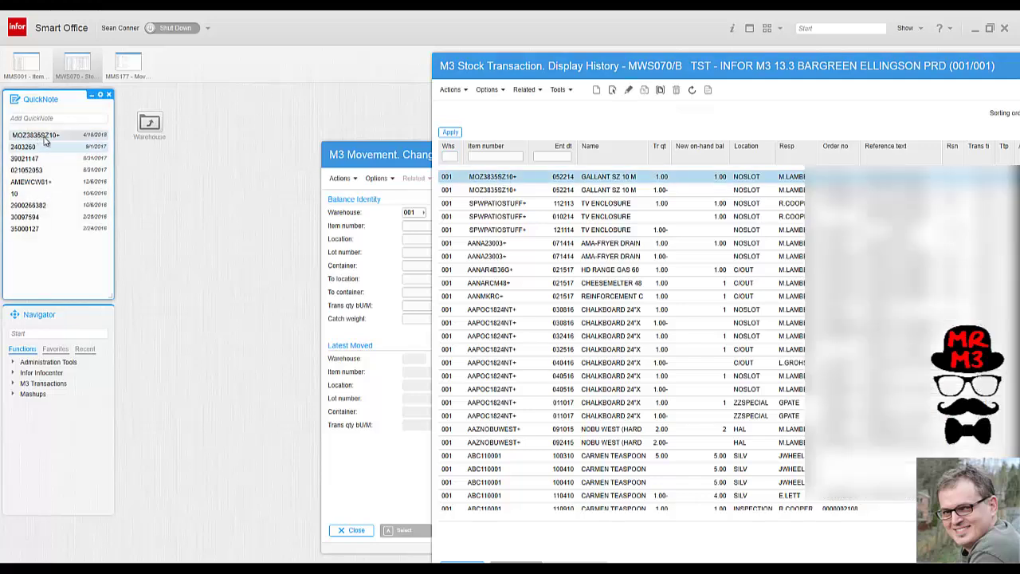
- Add the NOSLOT location from the AMA-FRYER DRAIN transaction dated 071414 to QuickNote, then minimise the MWS070 window
{"action": "double_click", "coordinate": [639, 60]}
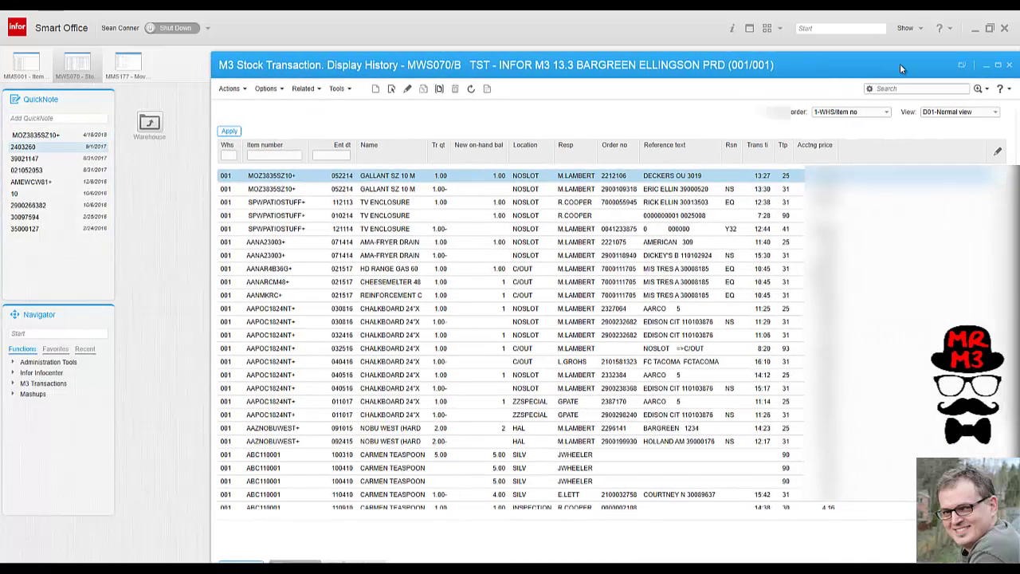
{"action": "left_click", "coordinate": [988, 69]}
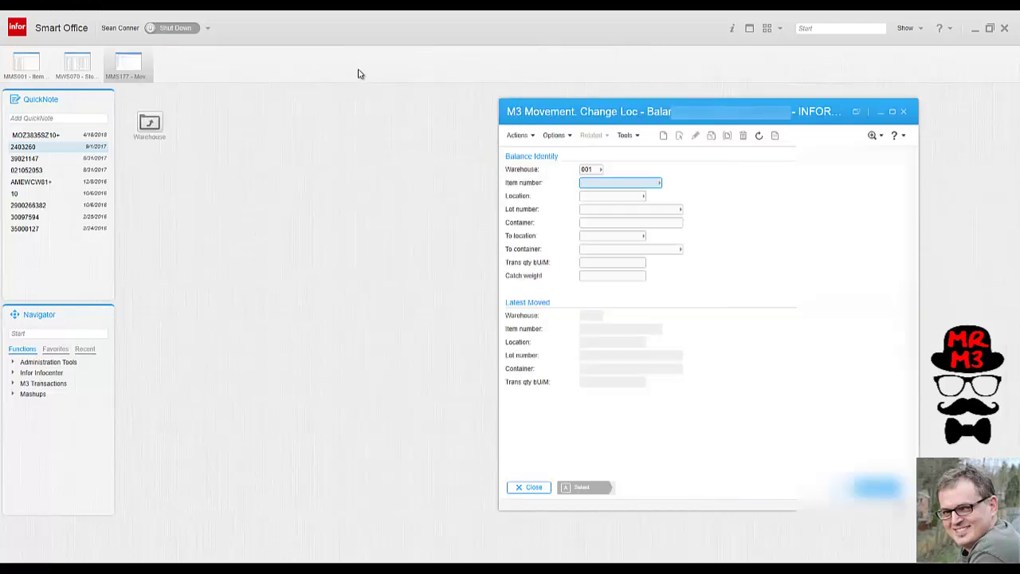
{"action": "left_click", "coordinate": [76, 63]}
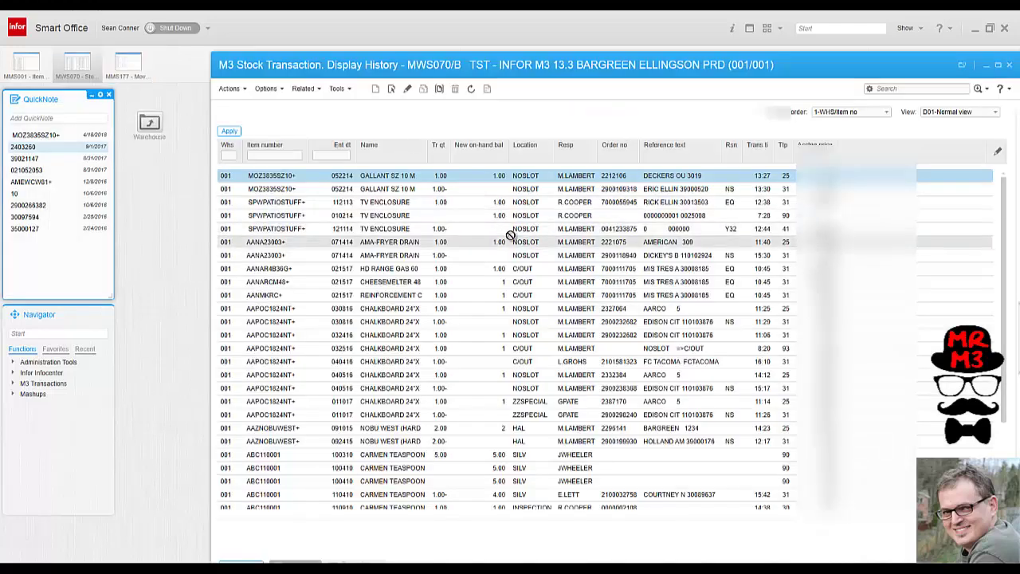
{"action": "left_click_drag", "start_coordinate": [511, 236], "coordinate": [32, 134]}
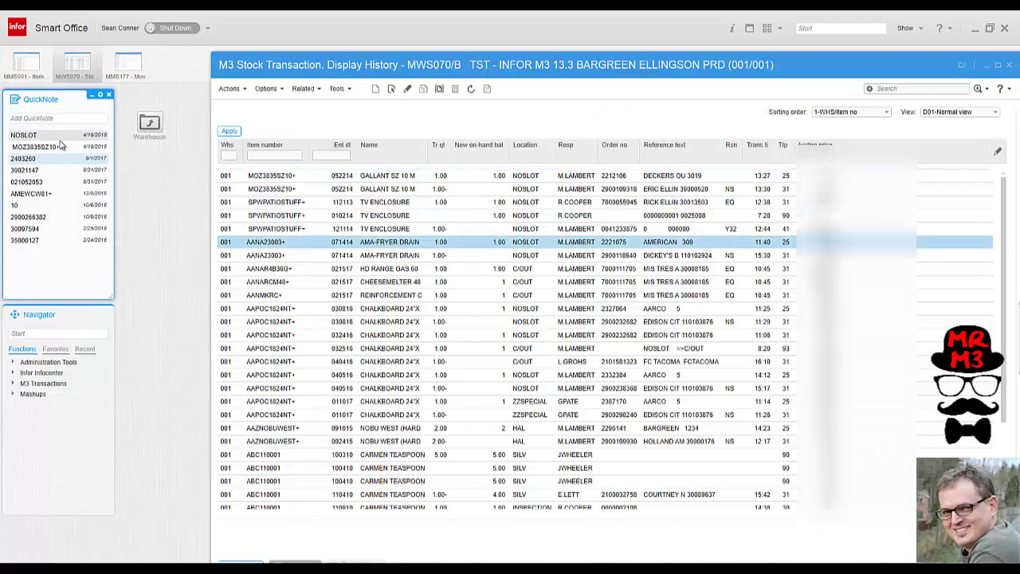
{"action": "left_click", "coordinate": [989, 70]}
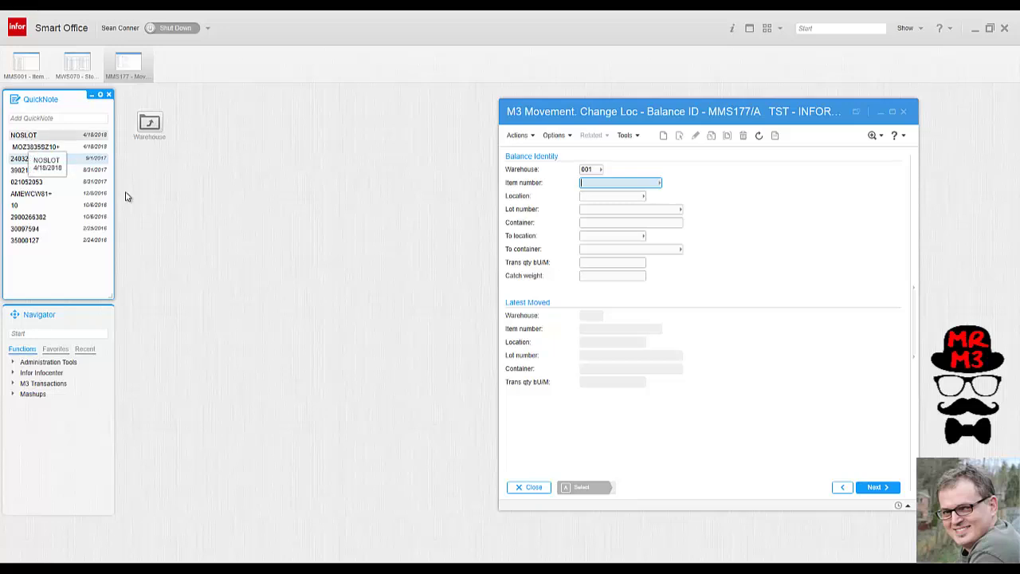
- Copy the Stock Zones text from the Word document M3 Organization Chart.docx into the Smart Office QuickNote list
{"action": "left_click", "coordinate": [429, 478]}
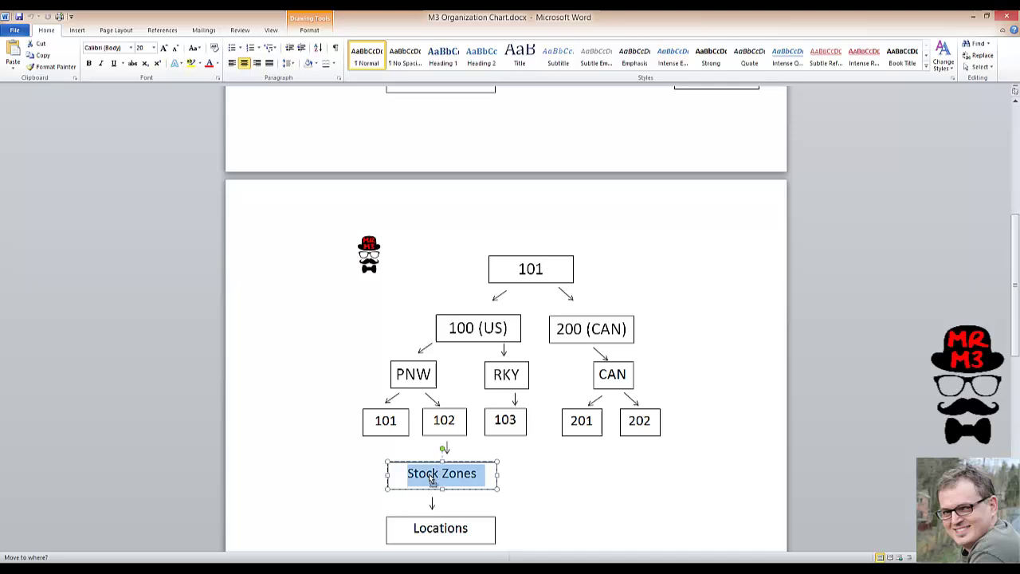
{"action": "key", "text": "alt+Tab"}
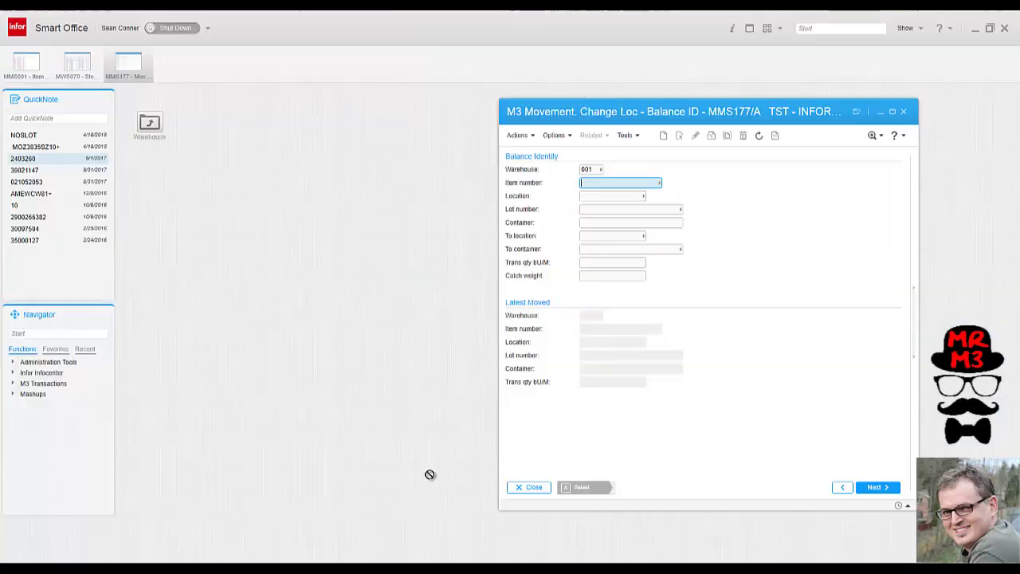
{"action": "left_click_drag", "start_coordinate": [47, 140], "coordinate": [49, 137]}
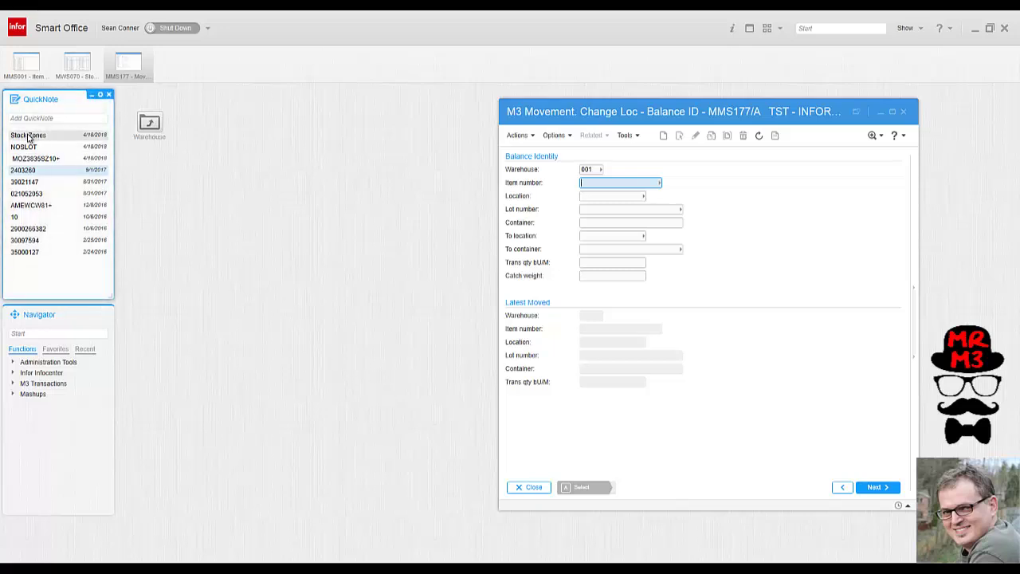
- Try to copy the Stock Zones note from QuickNote into the Word document M3 Organization Chart.docx
{"action": "mouse_move", "coordinate": [37, 137]}
{"action": "left_mouse_down"}
{"action": "mouse_move", "coordinate": [187, 166]}
{"action": "mouse_move", "coordinate": [114, 169]}
{"action": "mouse_move", "coordinate": [49, 132]}
{"action": "left_mouse_up"}
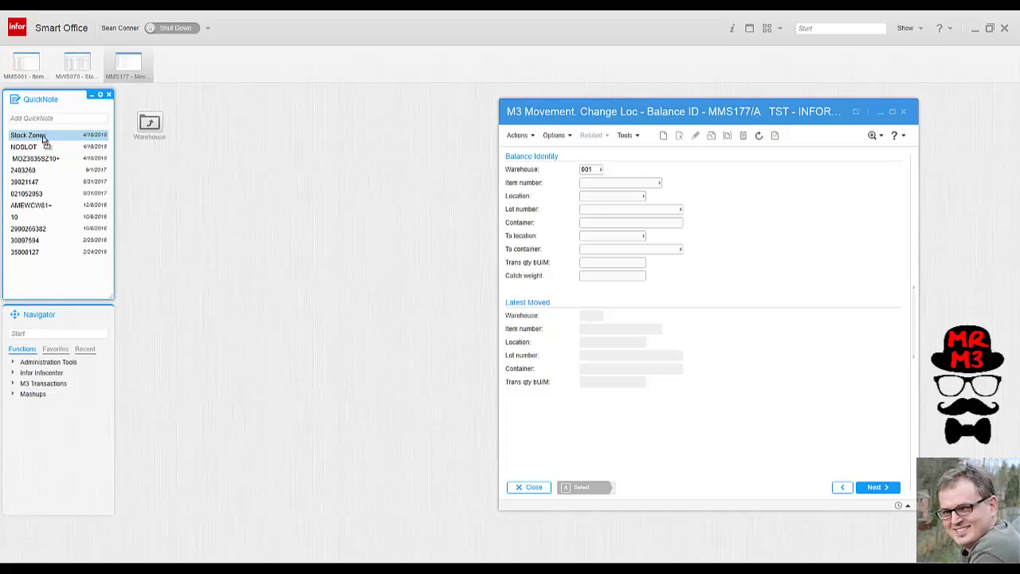
{"action": "key", "text": "alt+Tab"}
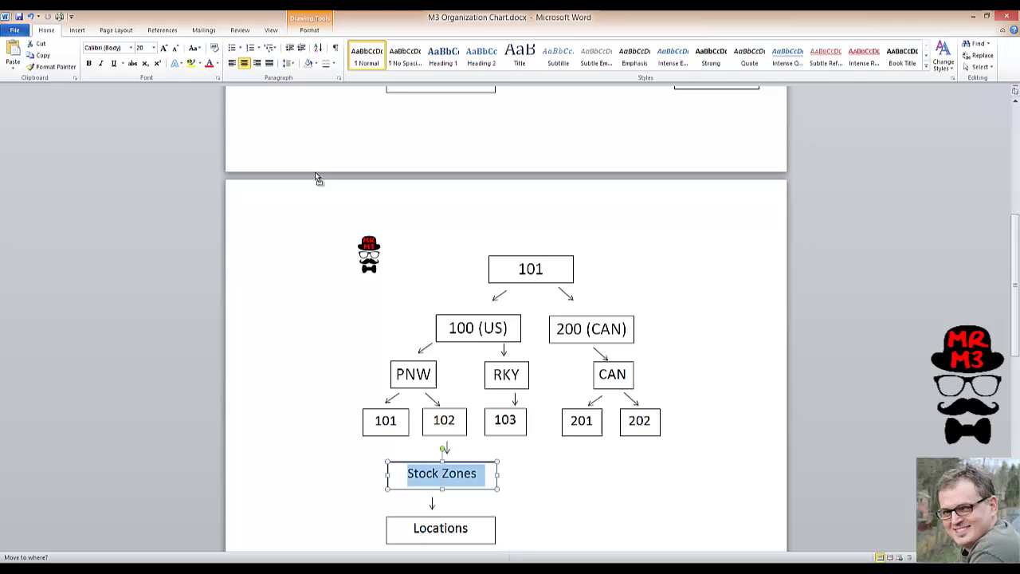
{"action": "left_click_drag", "start_coordinate": [532, 247], "coordinate": [421, 14]}
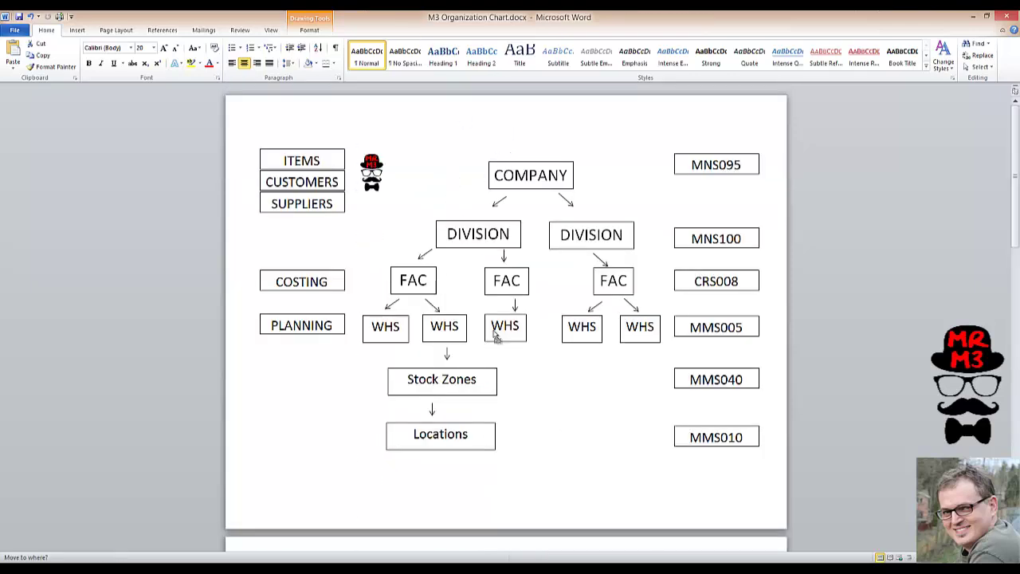
- Move the Navigator widget to the middle of the Smart Office canvas and look through its M3 Transactions function groups
{"action": "mouse_move", "coordinate": [525, 461]}
{"action": "left_mouse_down"}
{"action": "mouse_move", "coordinate": [433, 472]}
{"action": "mouse_move", "coordinate": [380, 423]}
{"action": "mouse_move", "coordinate": [381, 408]}
{"action": "left_mouse_up"}
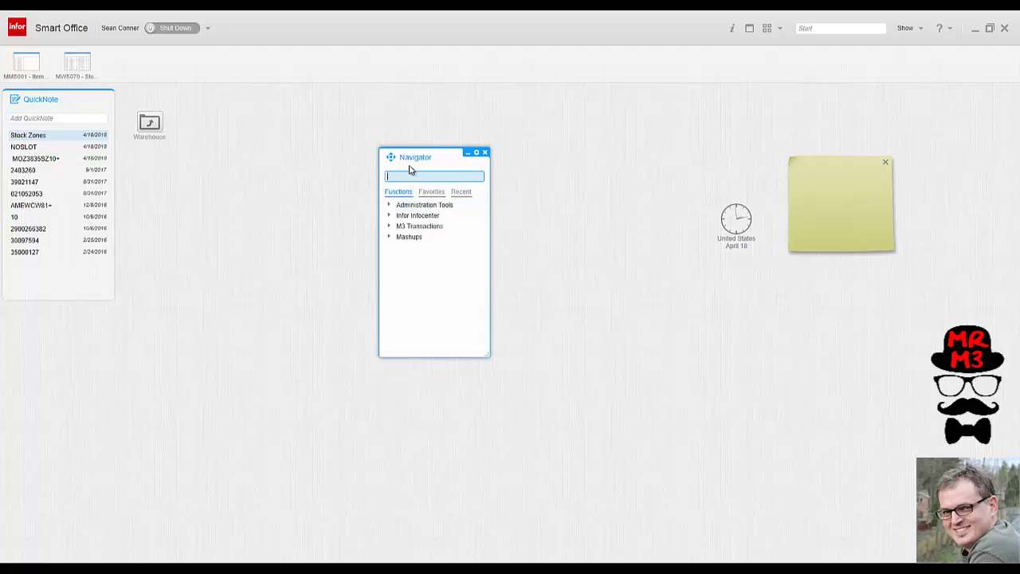
{"action": "left_click", "coordinate": [389, 207]}
{"action": "left_click", "coordinate": [390, 206]}
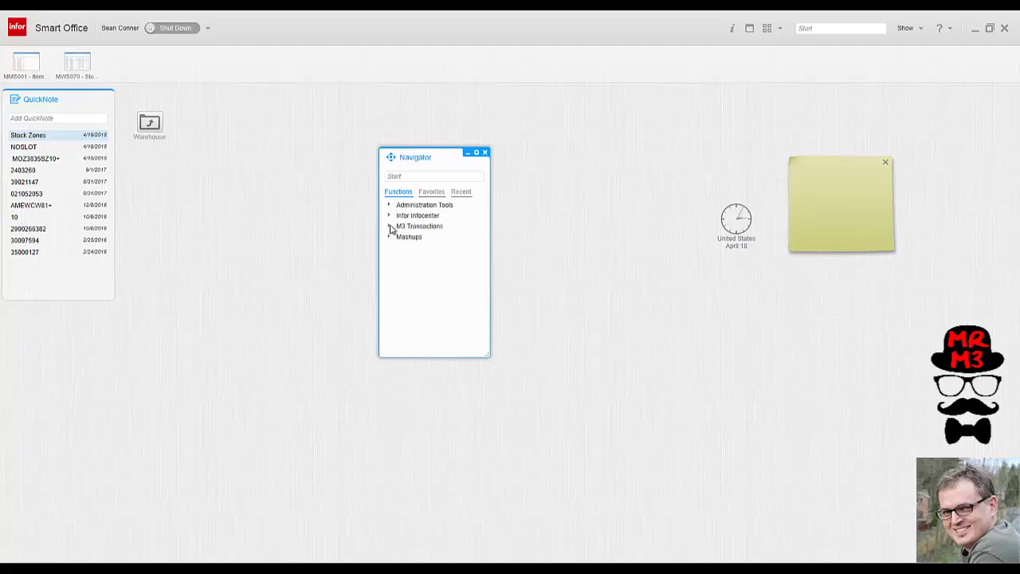
{"action": "left_click", "coordinate": [390, 226]}
{"action": "left_click_drag", "start_coordinate": [482, 249], "coordinate": [497, 303]}
{"action": "scroll", "coordinate": [447, 255], "scroll_direction": "up", "scroll_amount": 5}
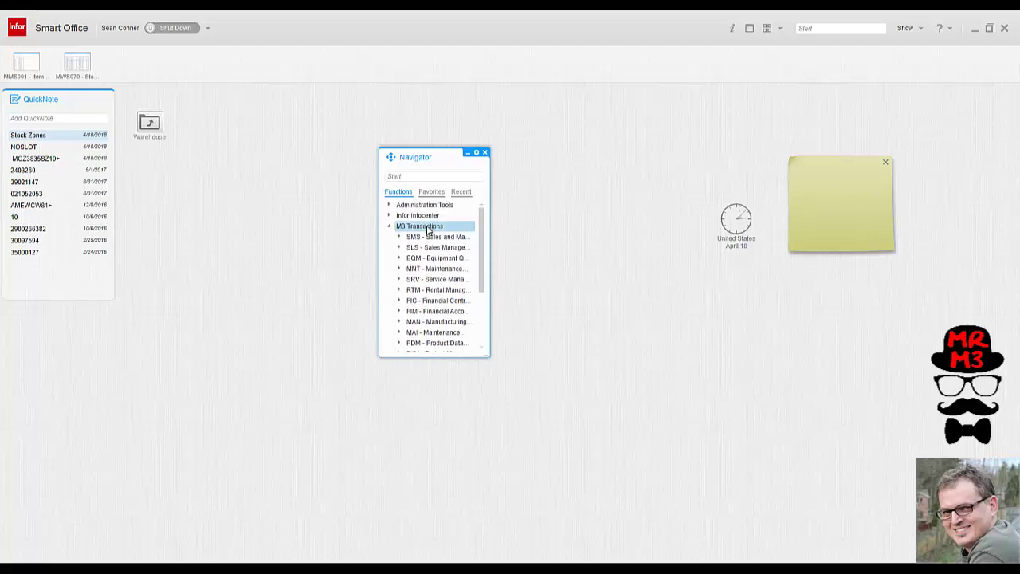
{"action": "left_click", "coordinate": [390, 225]}
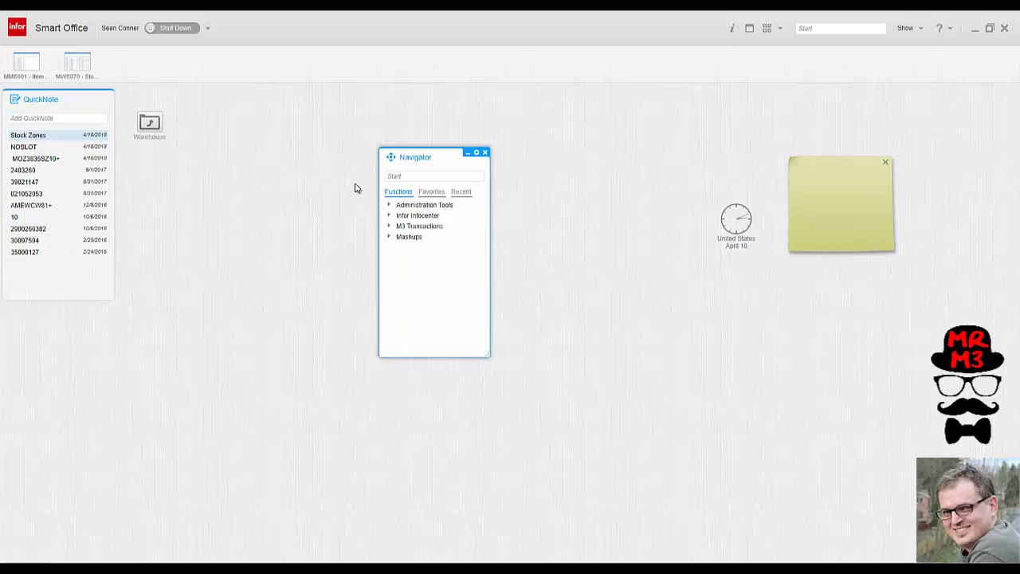
- Open the M3 Transactions Infocenter from the Navigator to view the user guides, and close its window
{"action": "left_click", "coordinate": [390, 215]}
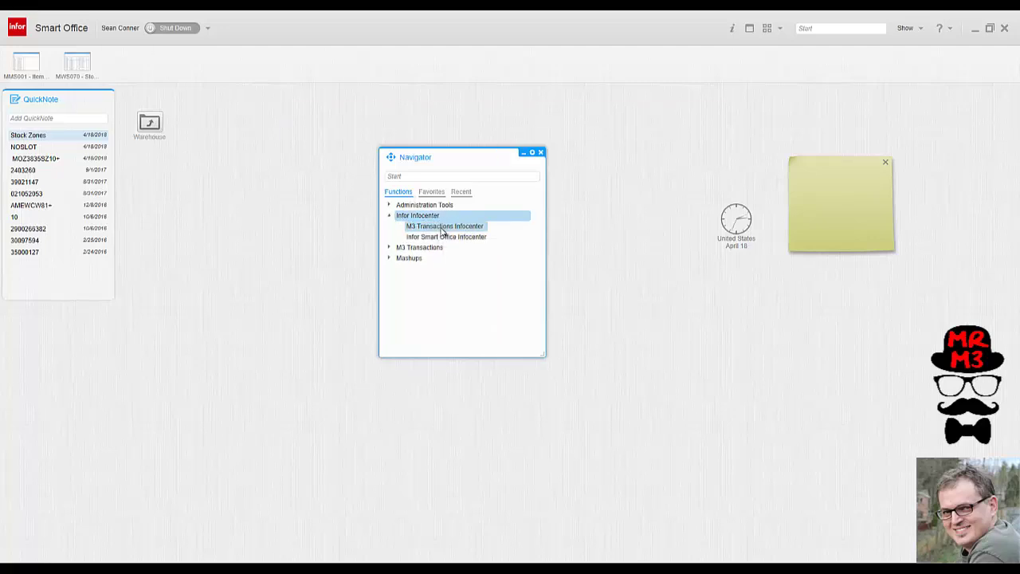
{"action": "double_click", "coordinate": [443, 226]}
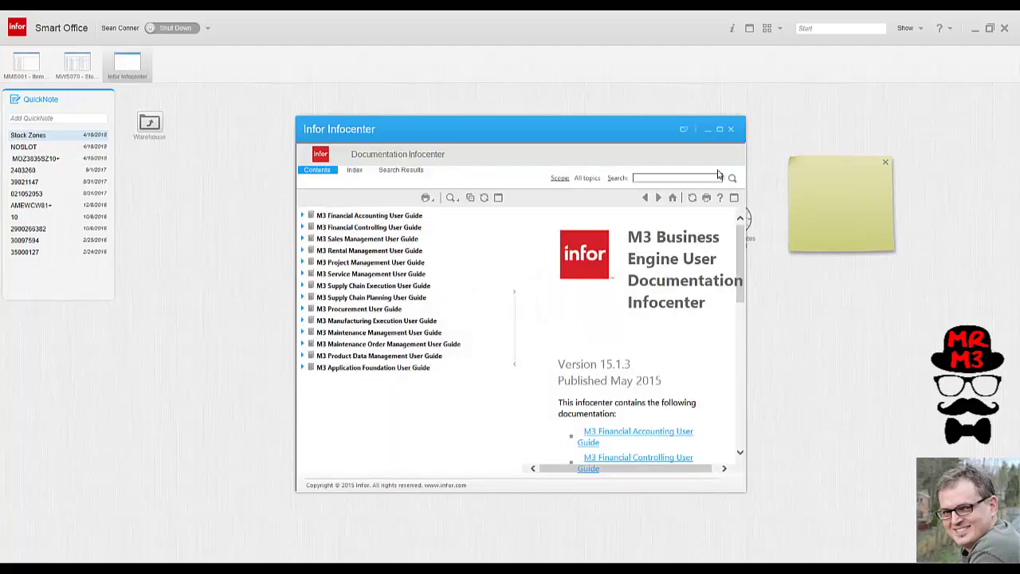
{"action": "left_click", "coordinate": [731, 128]}
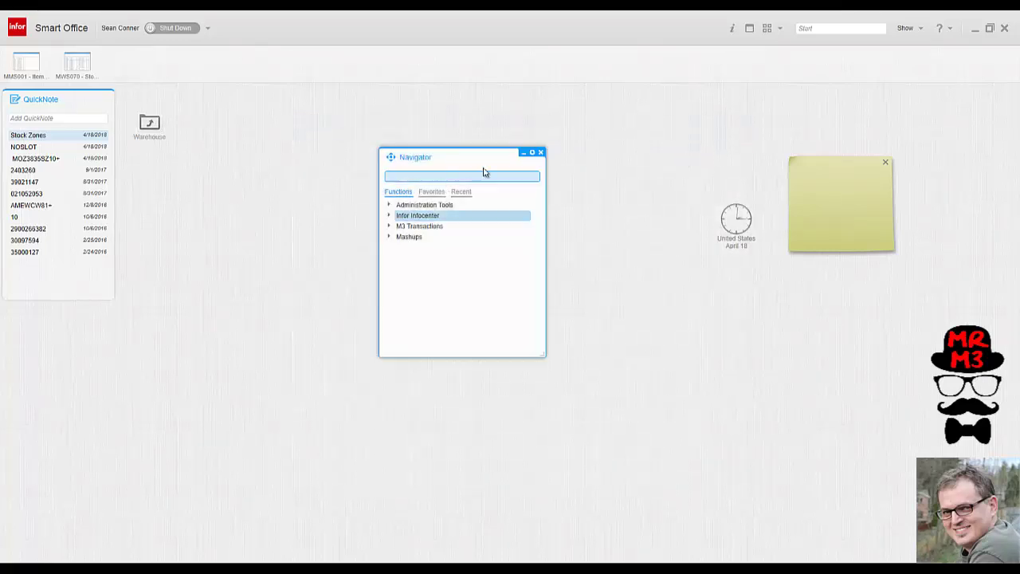
- Search for "pending", open the Pending Put-away. Perform program (MWS460) and minimise its window
{"action": "left_click", "coordinate": [826, 28]}
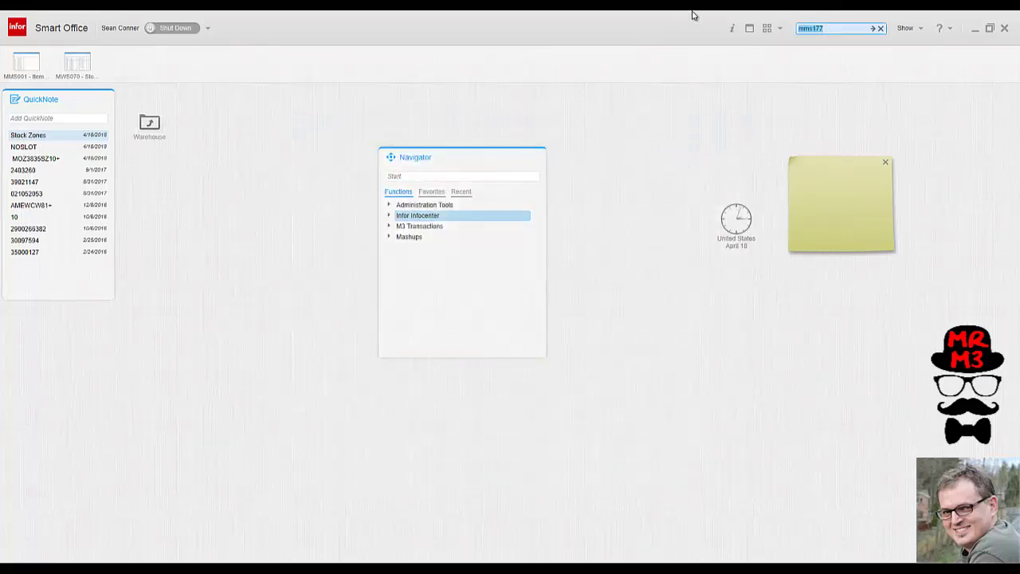
{"action": "key", "text": "BackSpace"}
{"action": "type", "text": "pending"}
{"action": "key", "text": "Return"}
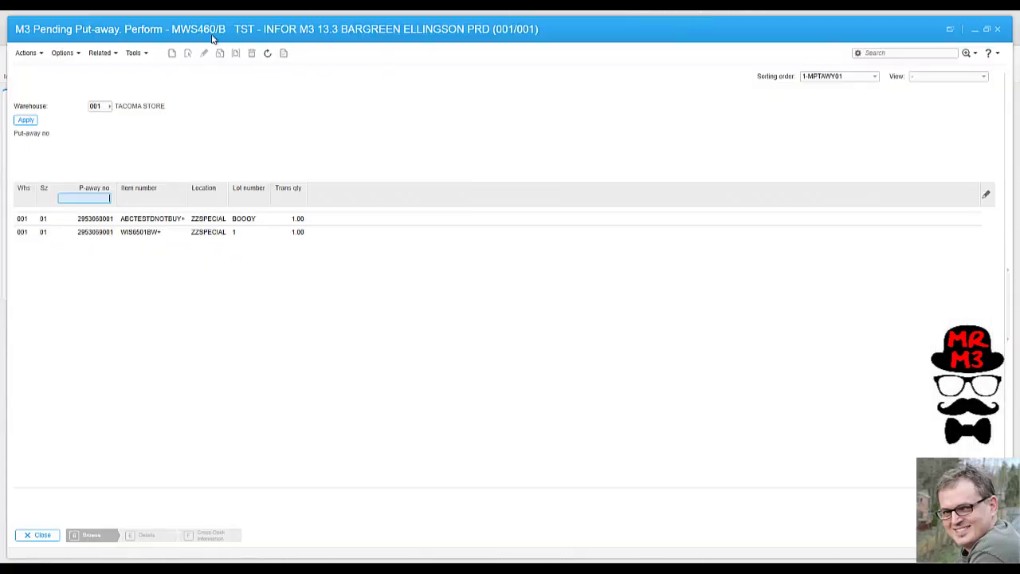
{"action": "left_click", "coordinate": [976, 32]}
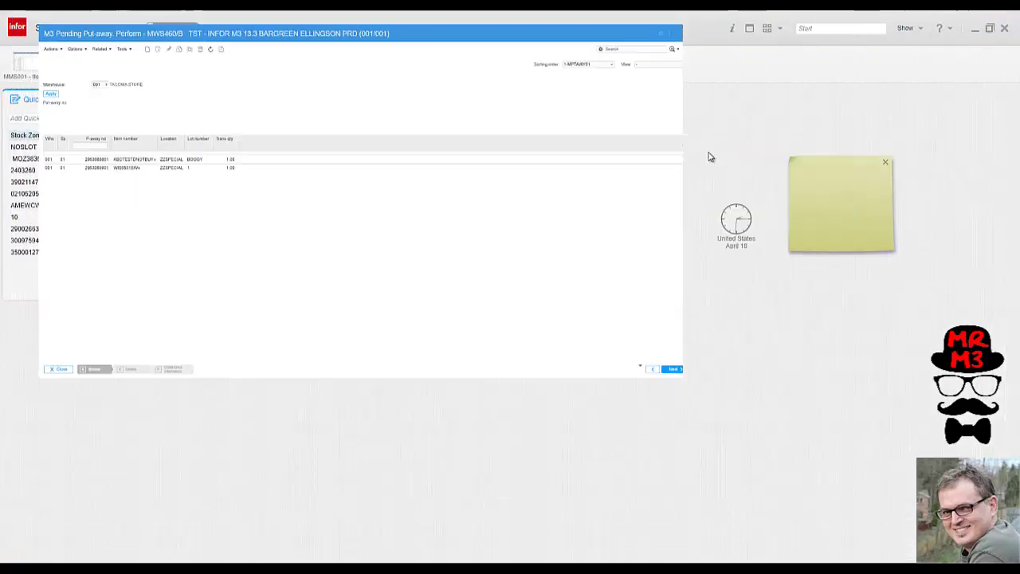
- Add a Pending Put-away. Perform (MWS460) shortcut to the Warehouse folder and check the folder's contents
{"action": "left_click_drag", "start_coordinate": [128, 64], "coordinate": [148, 126]}
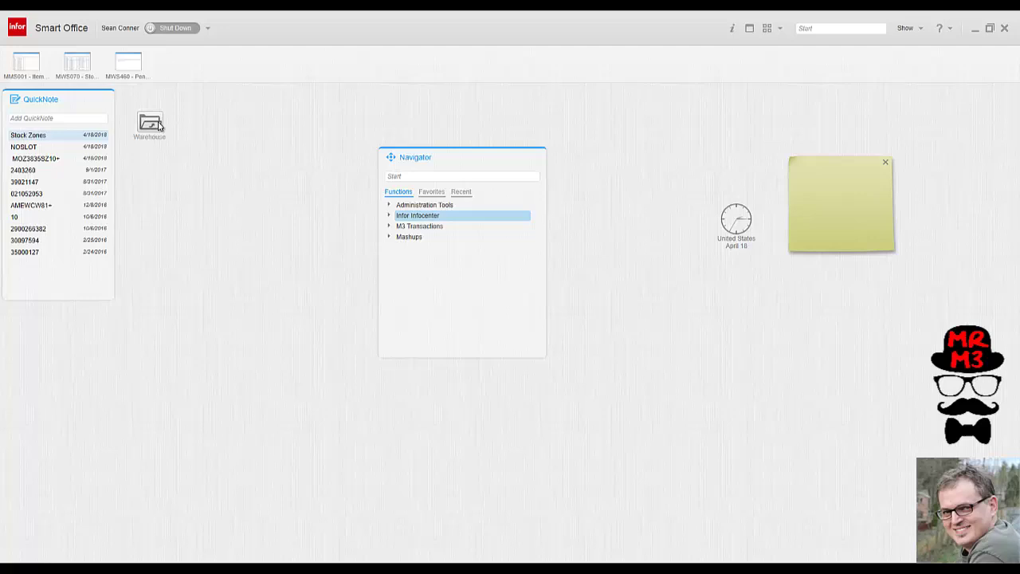
{"action": "left_click", "coordinate": [159, 125]}
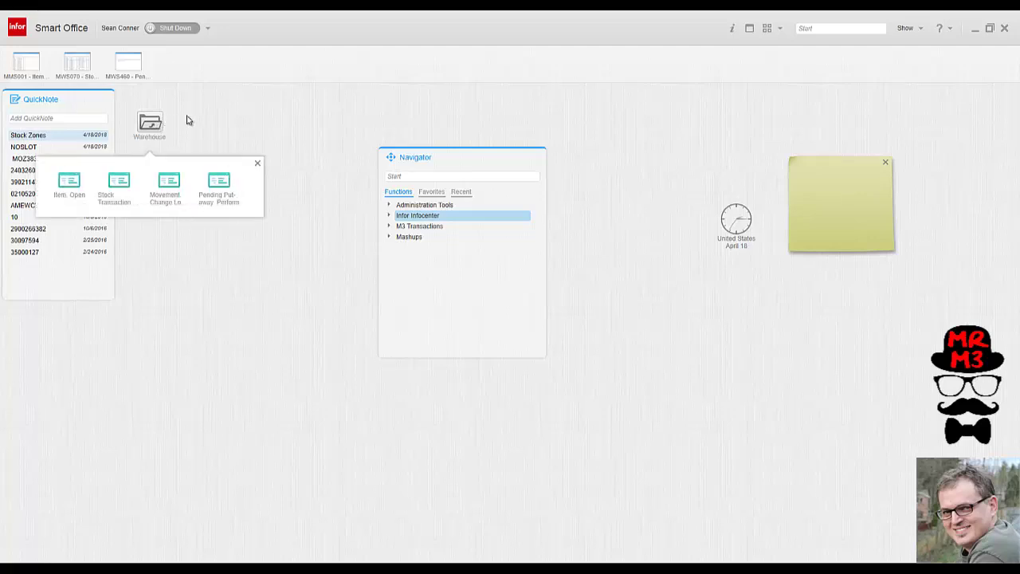
{"action": "left_click", "coordinate": [258, 164]}
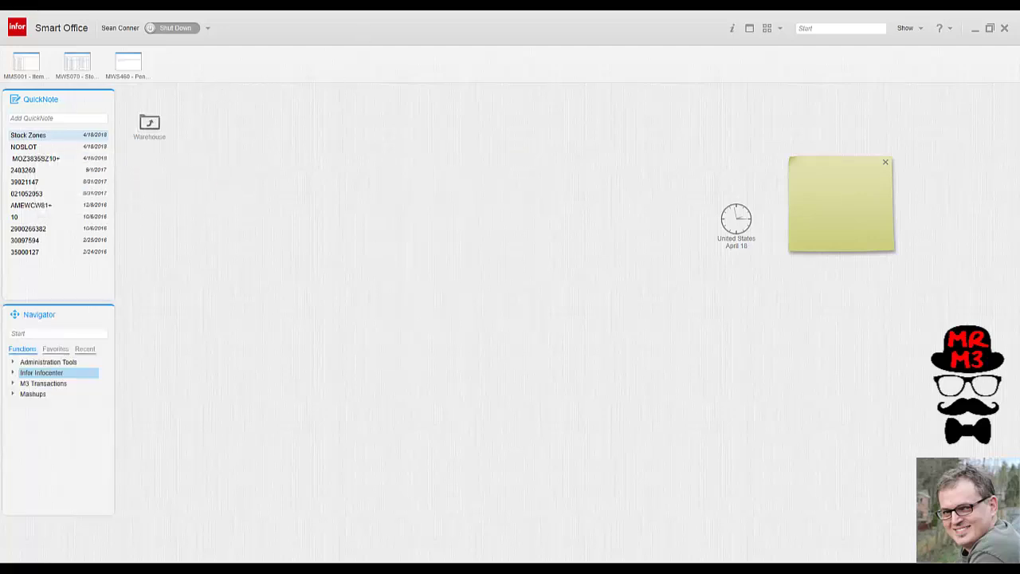
- Try out the sticky note with sample text beside the Warehouse folder, and remove it from the canvas
{"action": "left_click_drag", "start_coordinate": [841, 163], "coordinate": [289, 122]}
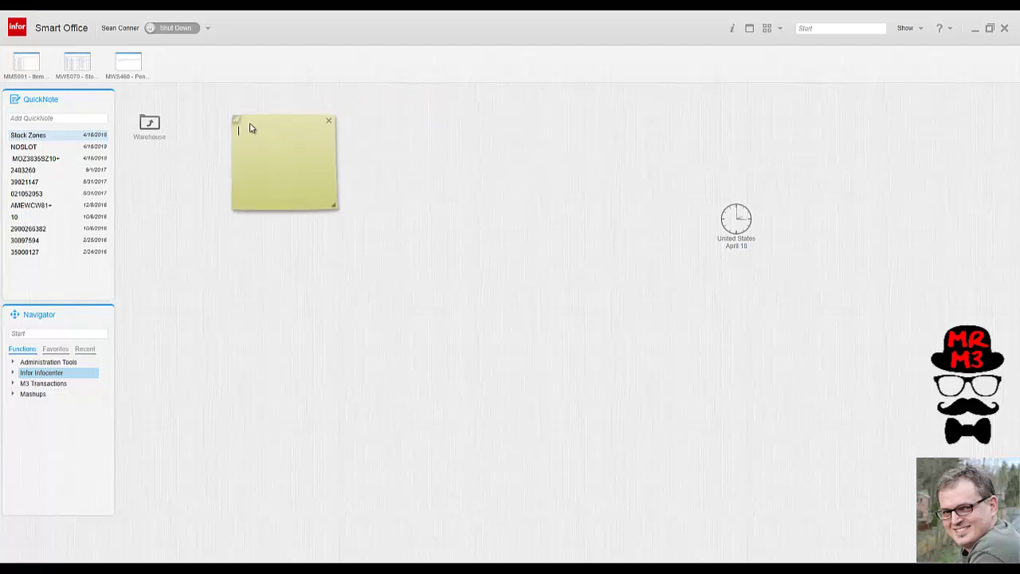
{"action": "type", "text": "sdfggfc"}
{"action": "left_click", "coordinate": [329, 121]}
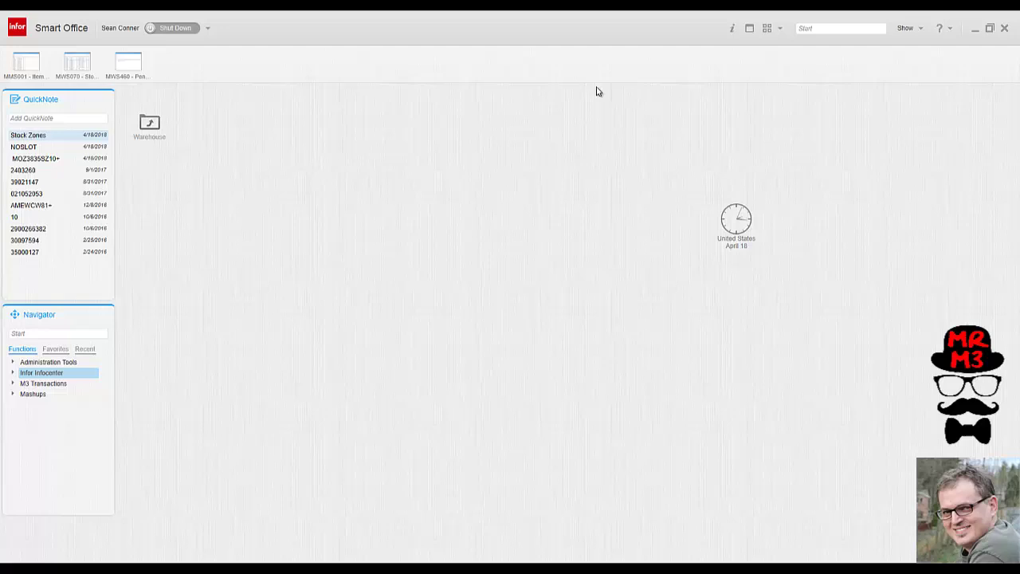
- Set the United States clock to show the day of week and a digital face, and place it below the Navigator
{"action": "mouse_move", "coordinate": [737, 230]}
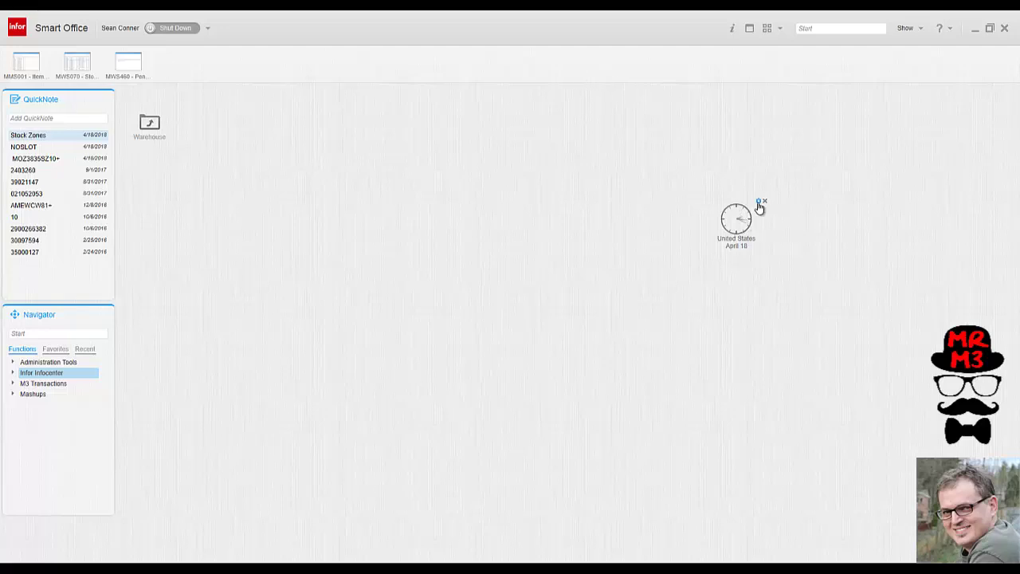
{"action": "left_click", "coordinate": [759, 204]}
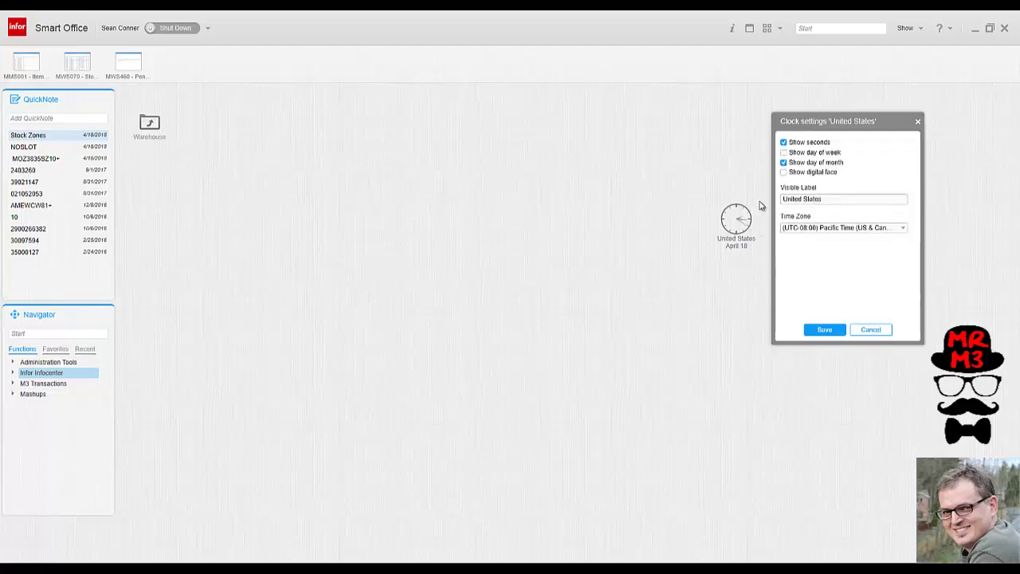
{"action": "left_click", "coordinate": [783, 153]}
{"action": "left_click", "coordinate": [799, 230]}
{"action": "left_click", "coordinate": [806, 226]}
{"action": "left_click", "coordinate": [783, 172]}
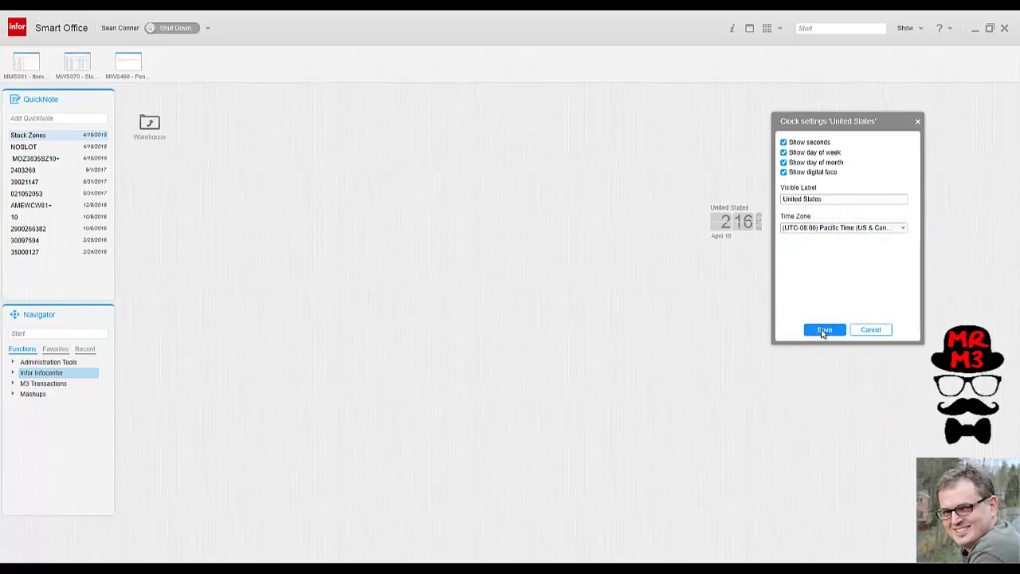
{"action": "left_click", "coordinate": [824, 333]}
{"action": "left_click_drag", "start_coordinate": [762, 211], "coordinate": [226, 404]}
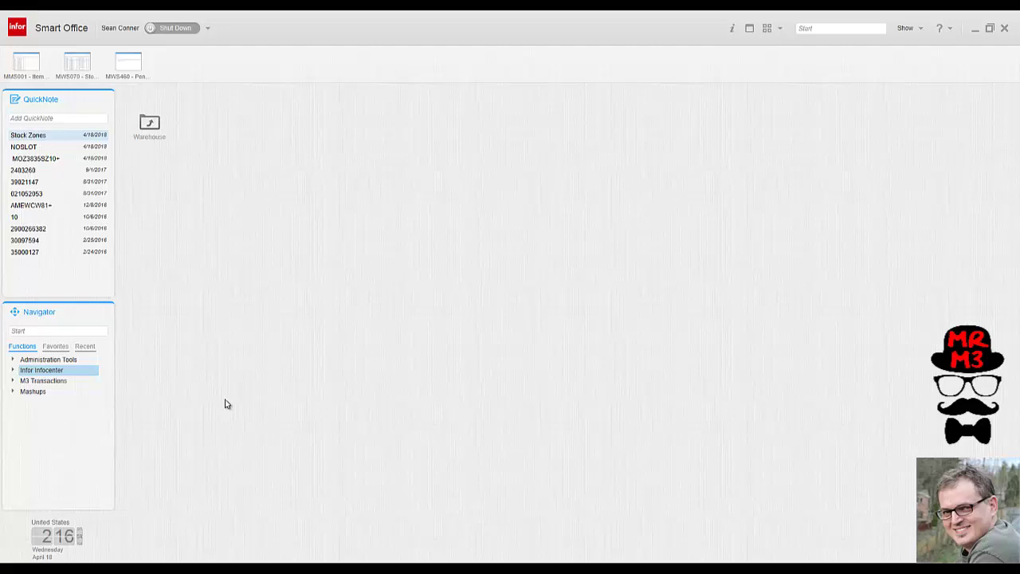
- Open the Save As dialog for saving the current canvas to a file, and close it without saving
{"action": "right_click", "coordinate": [238, 196]}
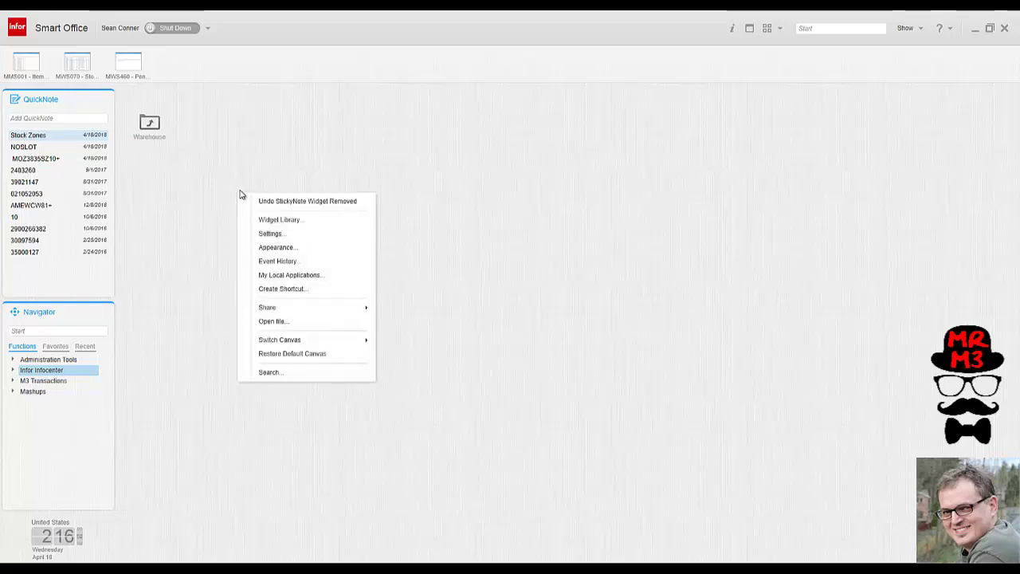
{"action": "mouse_move", "coordinate": [280, 339]}
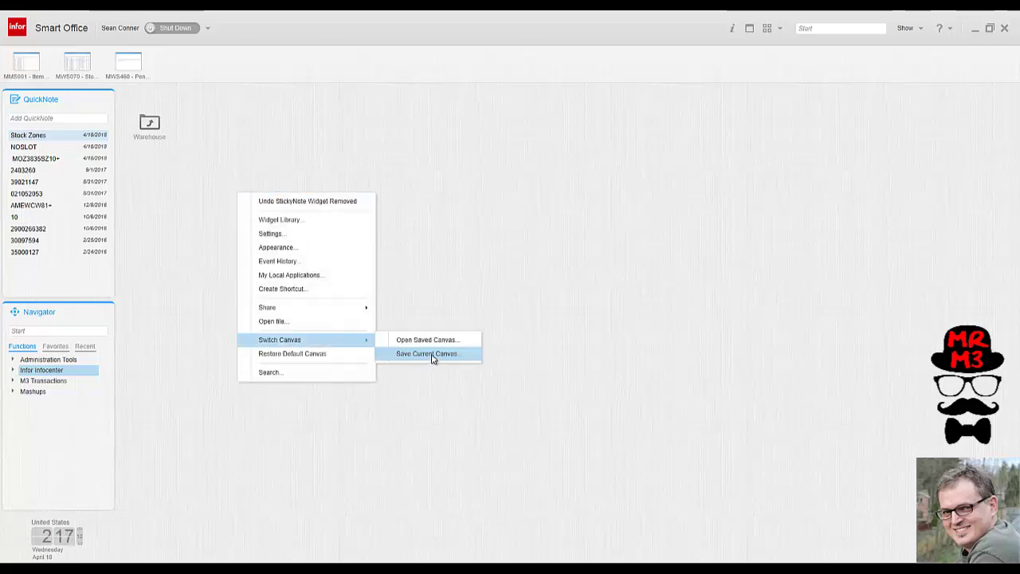
{"action": "left_click", "coordinate": [428, 354]}
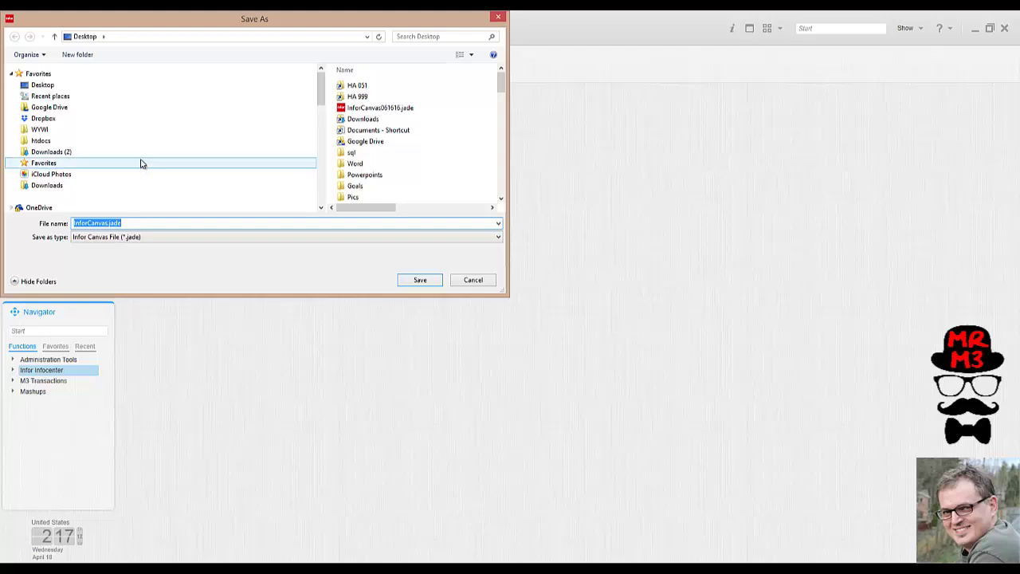
{"action": "left_click", "coordinate": [498, 17]}
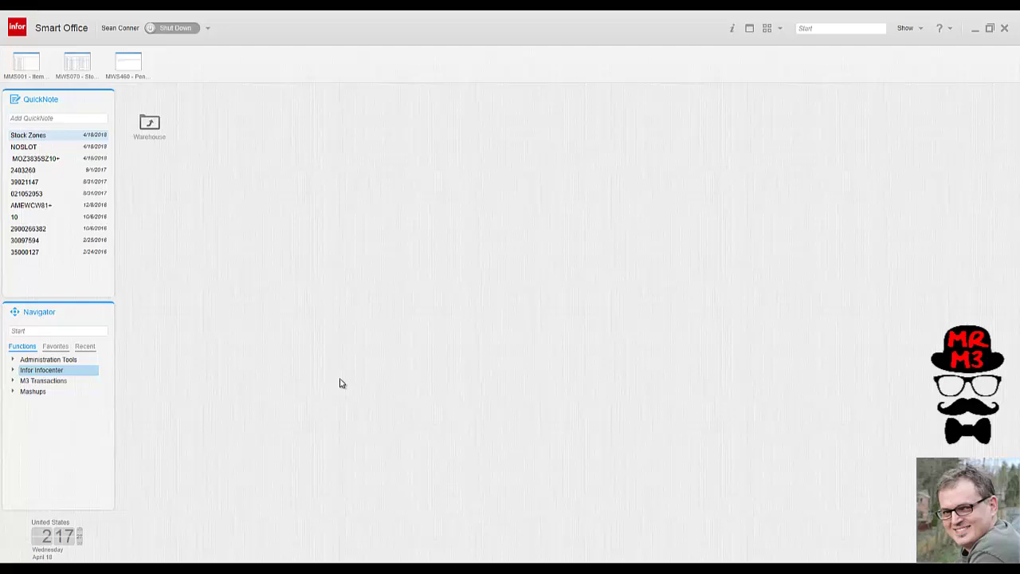